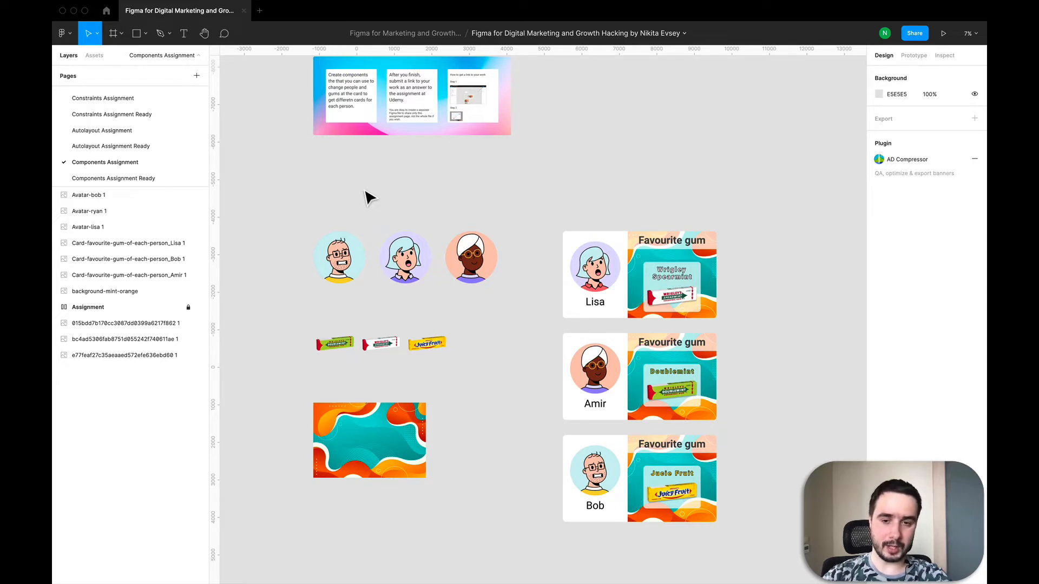
Open the Components Assignment Ready page and examine the finished control panel and person card
{"action": "left_click", "coordinate": [123, 180]}
{"action": "left_click", "coordinate": [573, 225]}
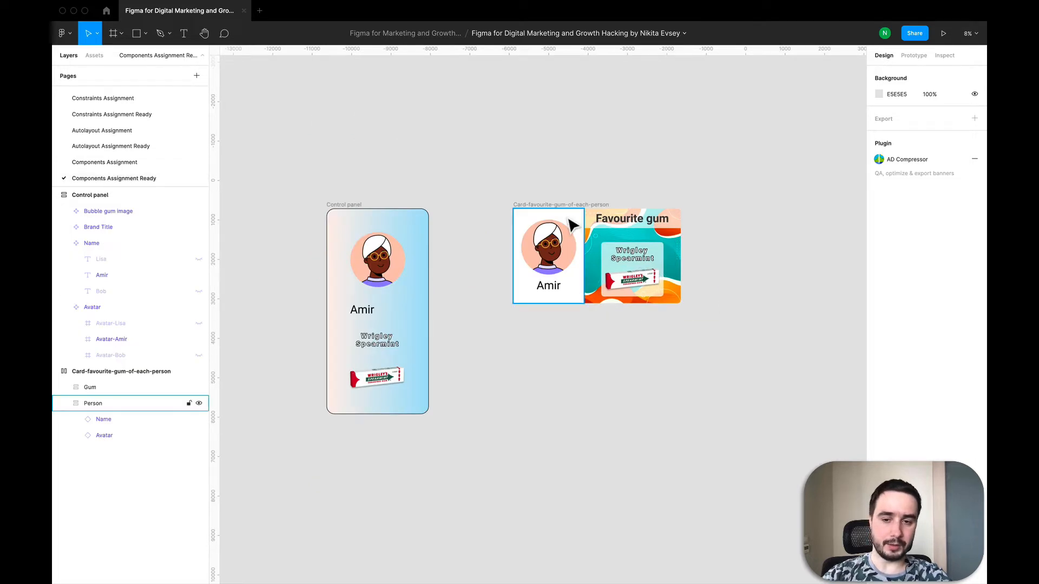
{"action": "left_click", "coordinate": [453, 290]}
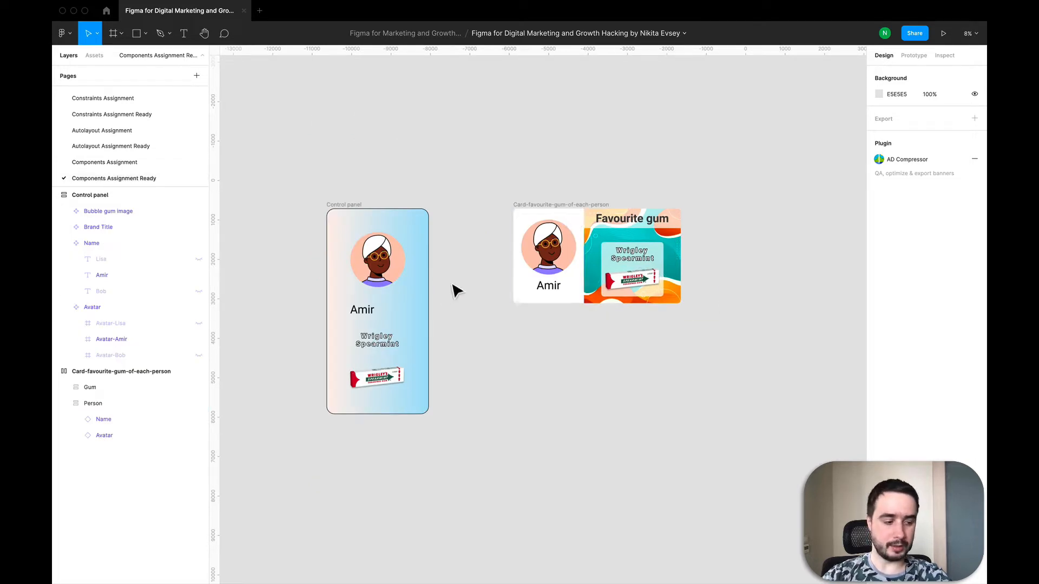
Select the Control panel frame and collapse its Name and Avatar layers to inspect its structure
{"action": "left_click", "coordinate": [347, 216]}
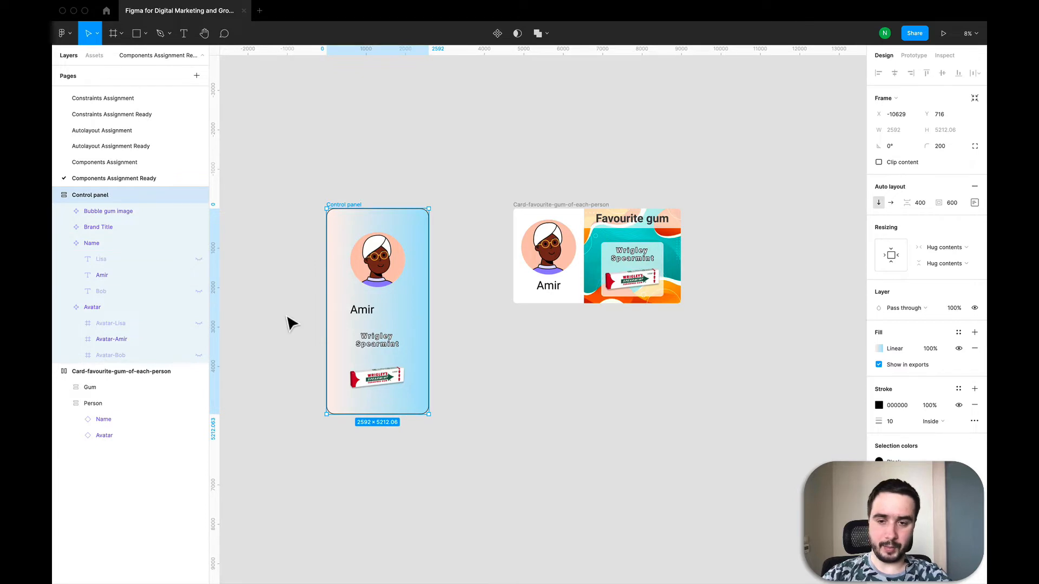
{"action": "left_click", "coordinate": [63, 242]}
{"action": "left_click", "coordinate": [64, 260]}
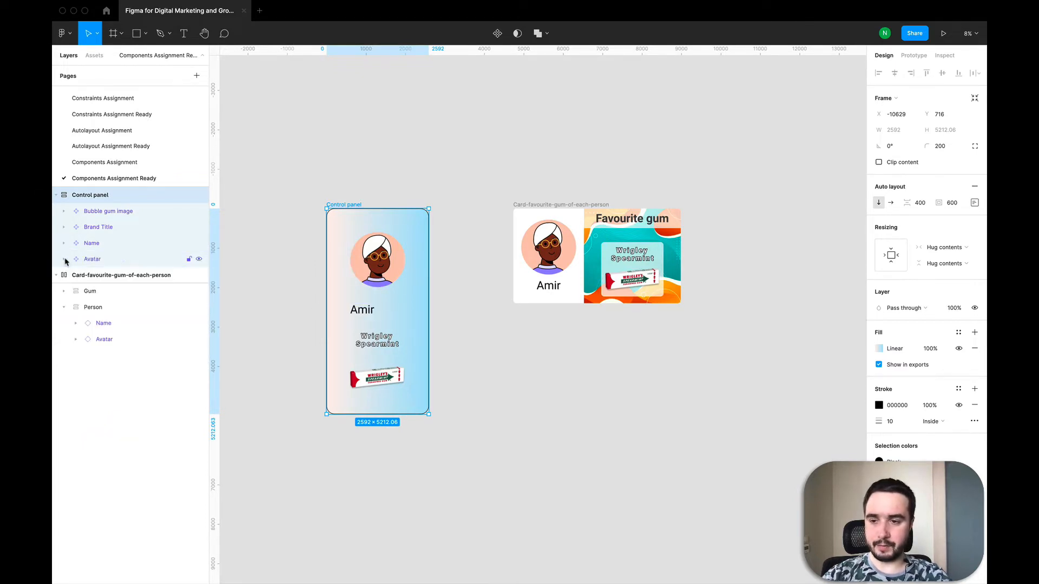
{"action": "left_click", "coordinate": [117, 260]}
{"action": "left_click", "coordinate": [105, 227]}
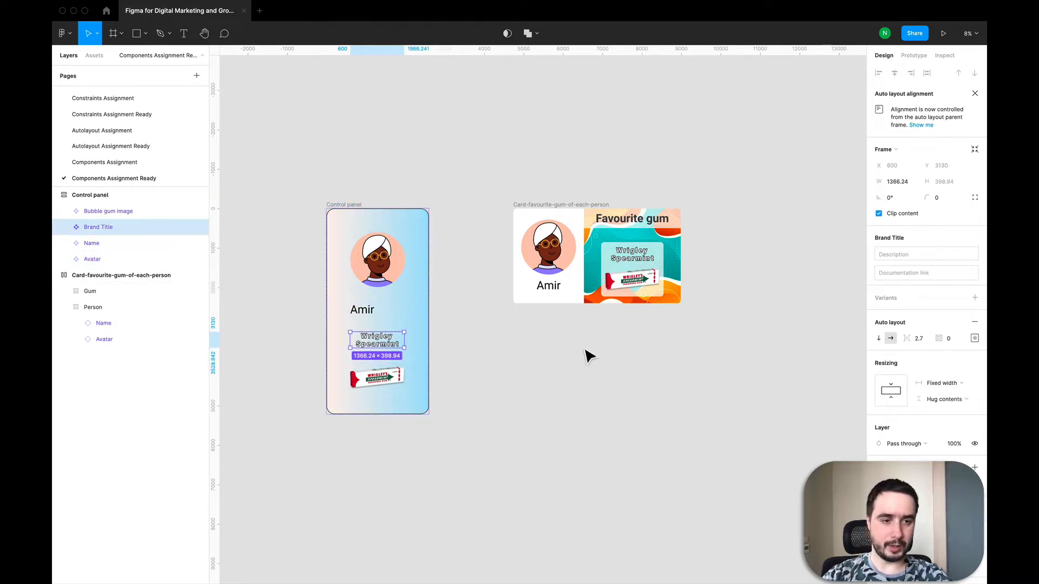
{"action": "left_click", "coordinate": [342, 206]}
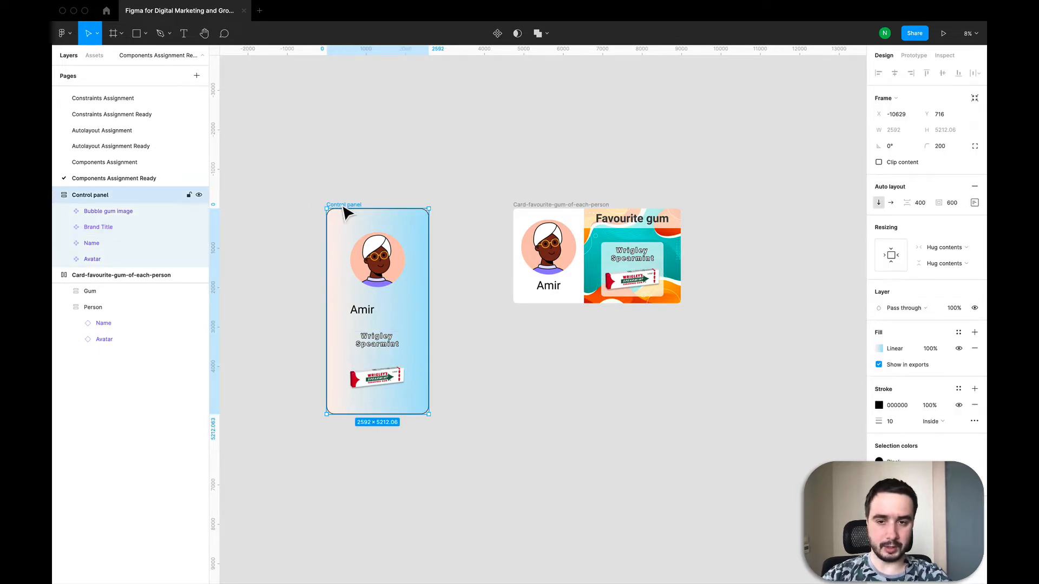
Set the control panel's auto layout item spacing to 500
{"action": "left_click", "coordinate": [949, 205]}
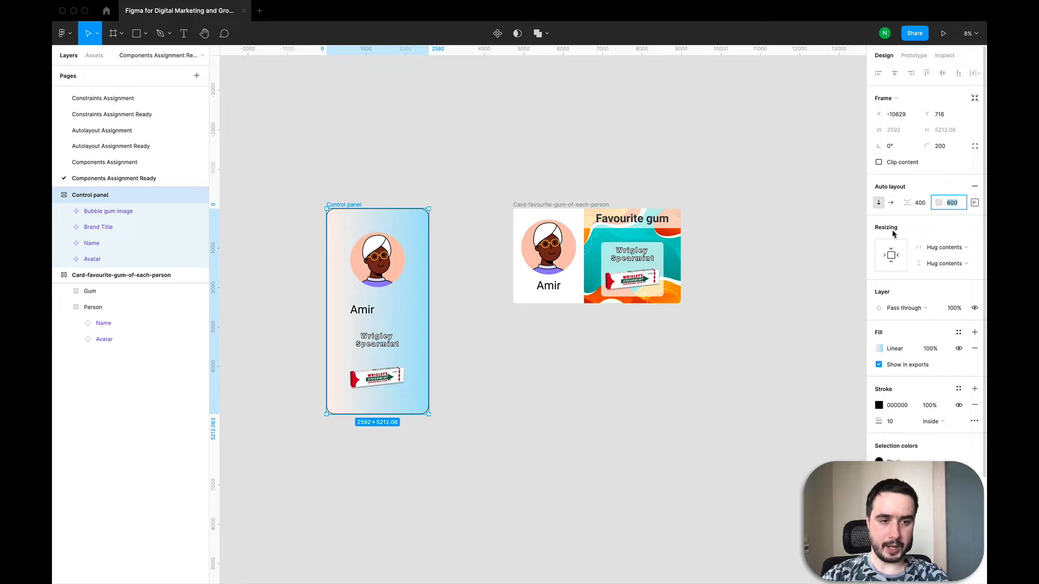
{"action": "left_click", "coordinate": [918, 206]}
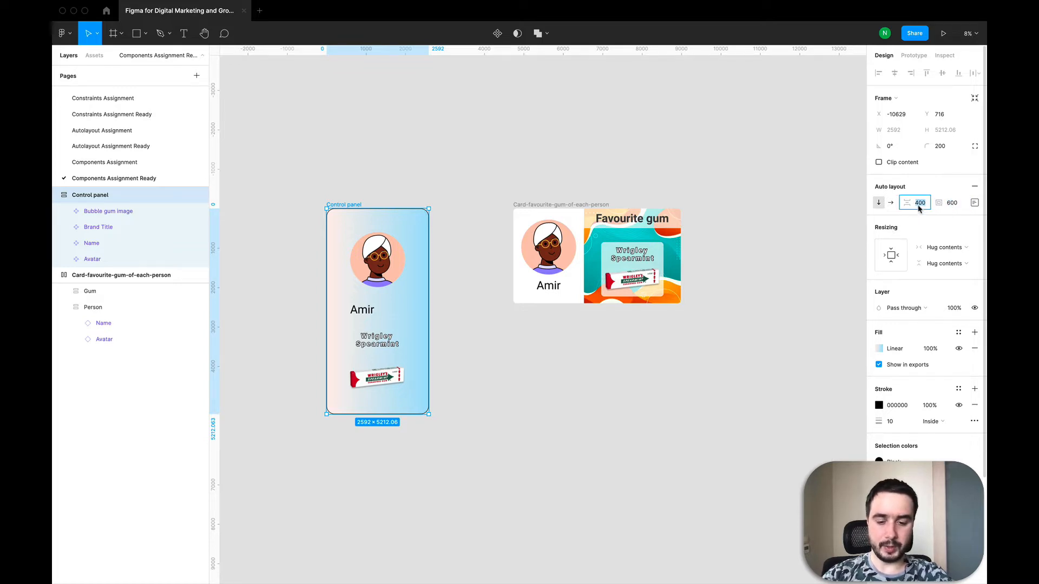
{"action": "type", "text": "500"}
{"action": "key", "text": "Return"}
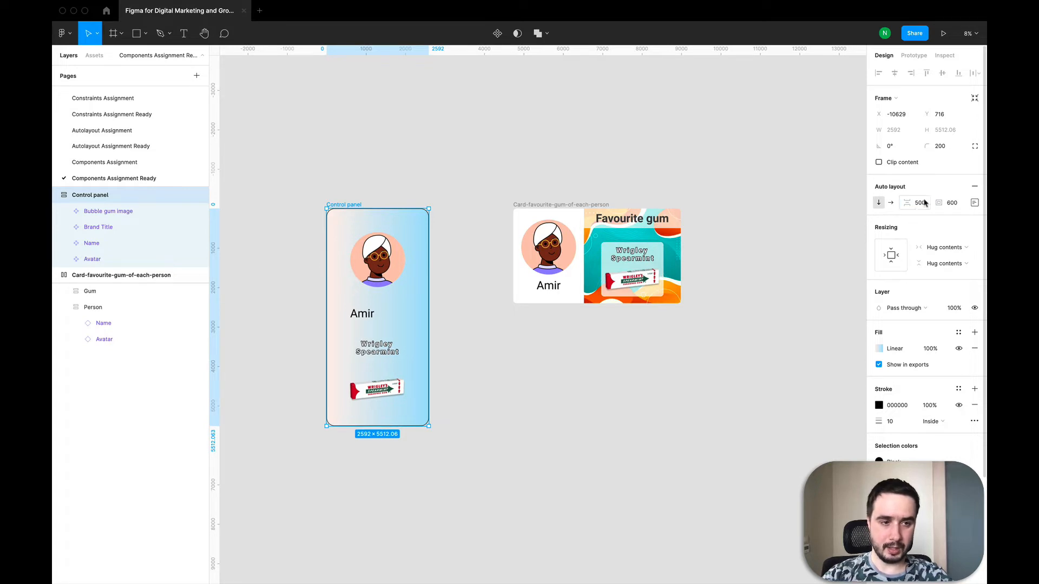
Center-align the control panel's contents in its auto layout
{"action": "left_click", "coordinate": [973, 203]}
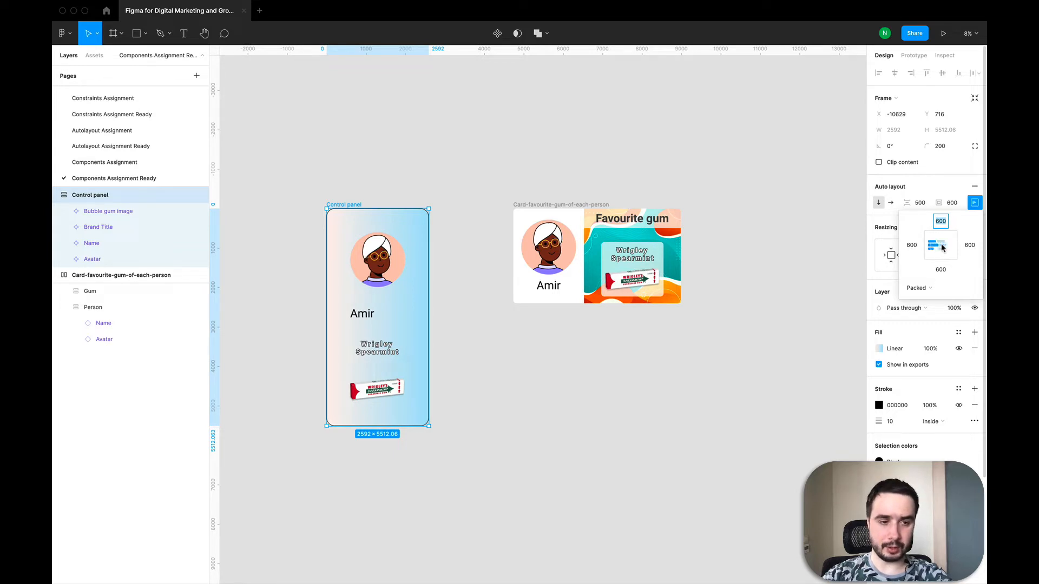
{"action": "left_click", "coordinate": [940, 246]}
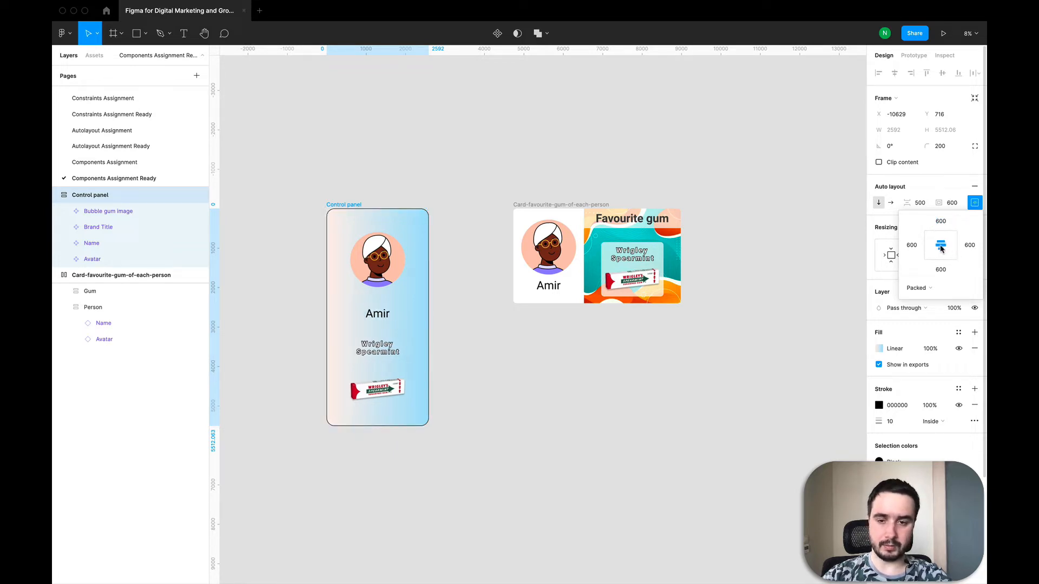
Set the control panel's item spacing back to 400
{"action": "left_click", "coordinate": [920, 203]}
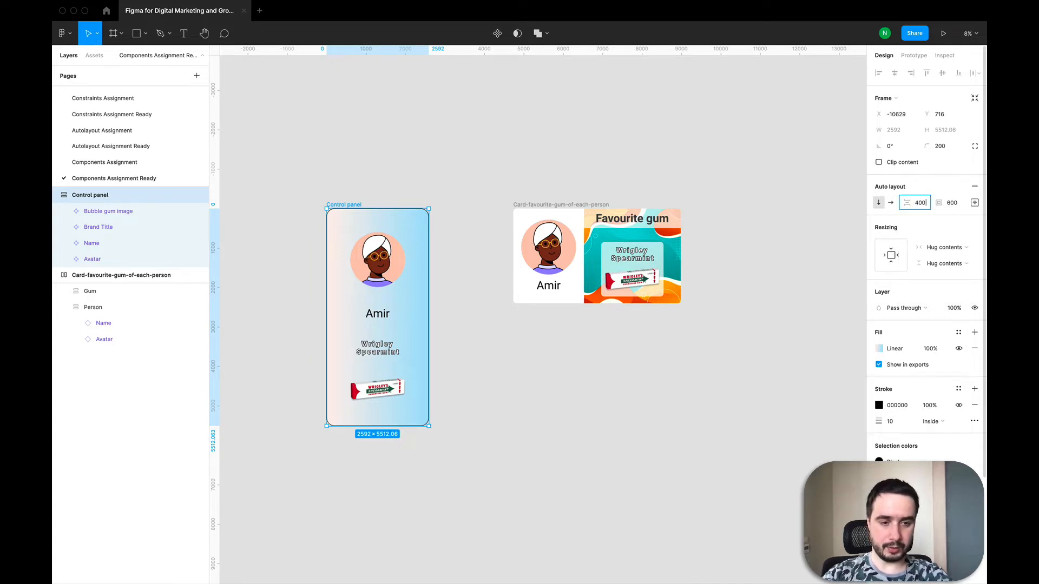
{"action": "type", "text": "400"}
{"action": "key", "text": "Return"}
Copy the Amir avatar instance from the control panel and paste it onto the empty canvas above
{"action": "left_click", "coordinate": [329, 178]}
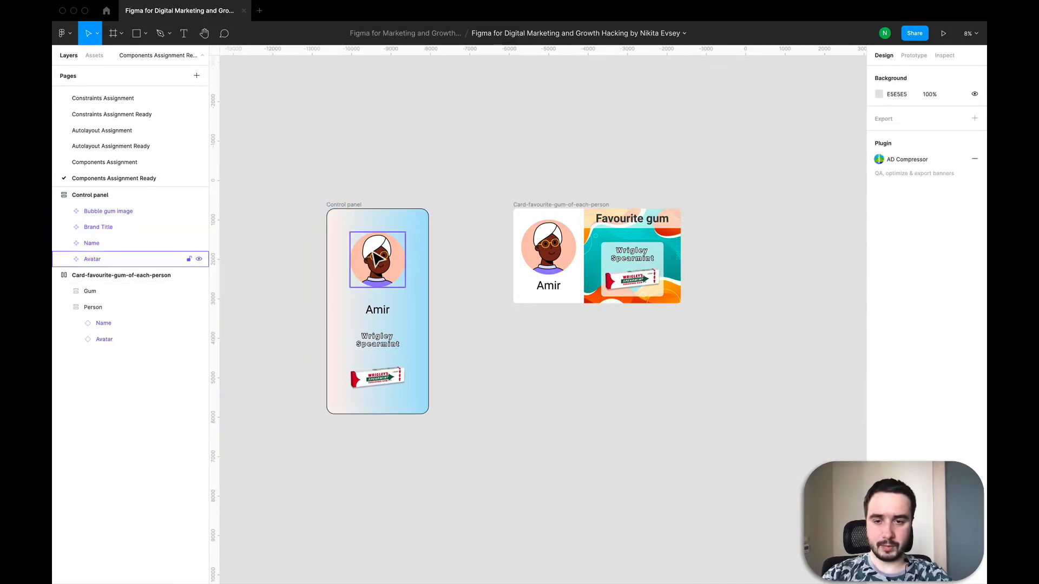
{"action": "left_click", "coordinate": [377, 258]}
{"action": "key", "text": "super+c"}
{"action": "scroll", "coordinate": [373, 258], "scroll_direction": "up", "scroll_amount": 3}
{"action": "left_click", "coordinate": [414, 238]}
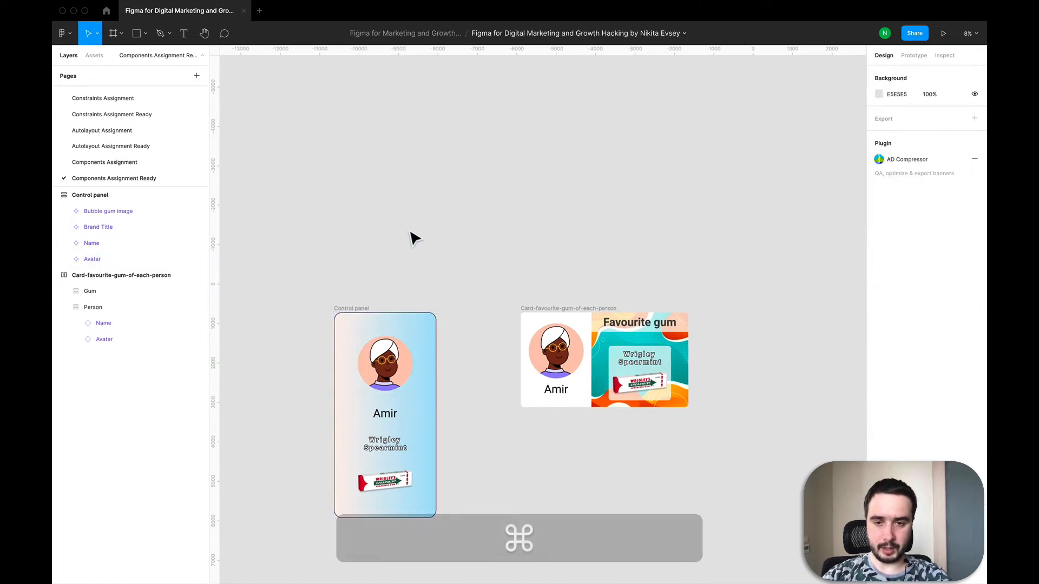
{"action": "key", "text": "super+v"}
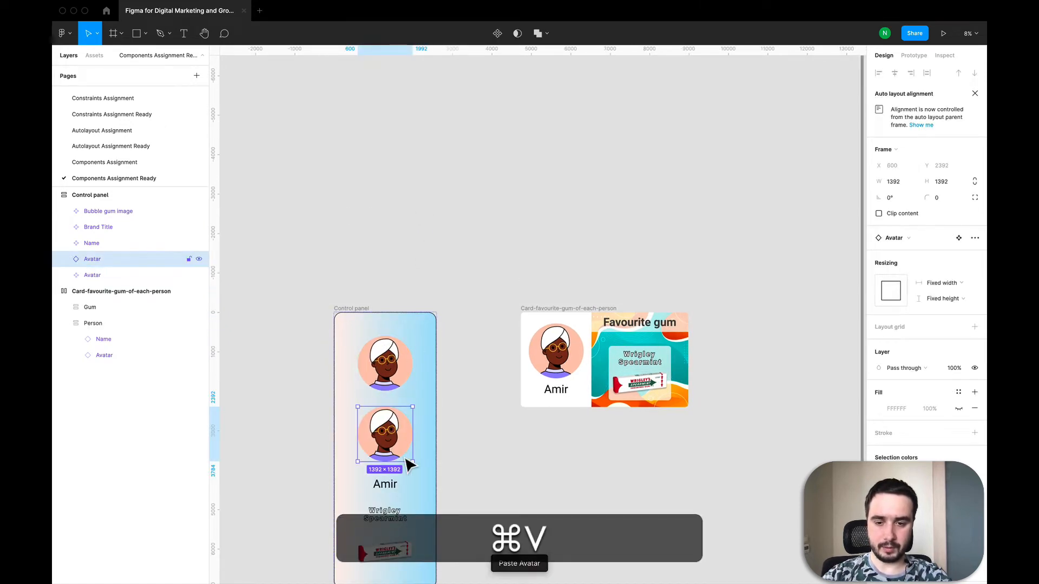
{"action": "left_click_drag", "start_coordinate": [395, 430], "coordinate": [465, 169]}
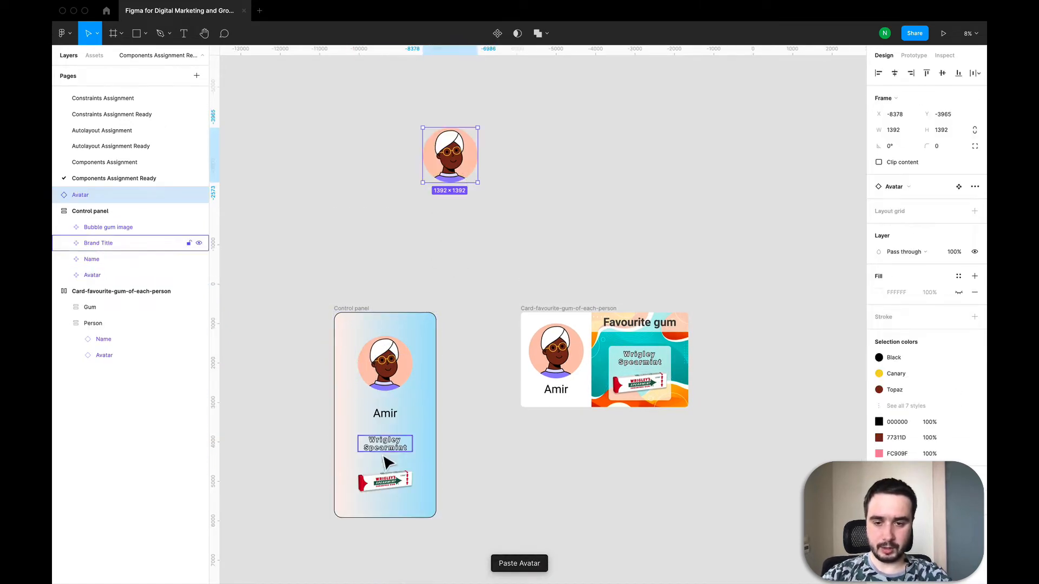
Copy the Amir name instance from the control panel and place it below the pasted avatar
{"action": "left_click", "coordinate": [385, 414]}
{"action": "key", "text": "super+c"}
{"action": "left_click", "coordinate": [430, 253]}
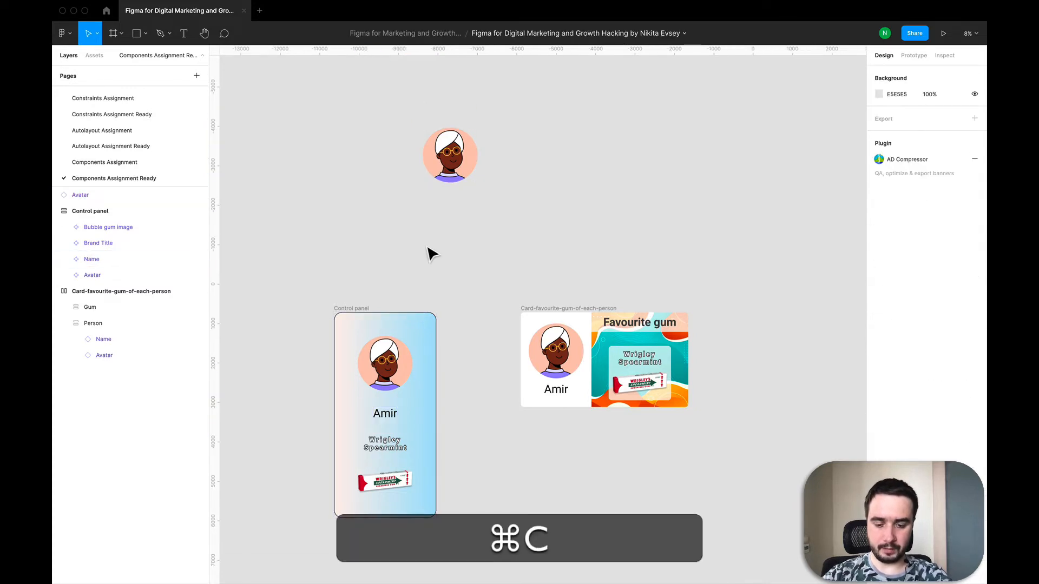
{"action": "key", "text": "super+v"}
{"action": "left_click_drag", "start_coordinate": [388, 447], "coordinate": [458, 213]}
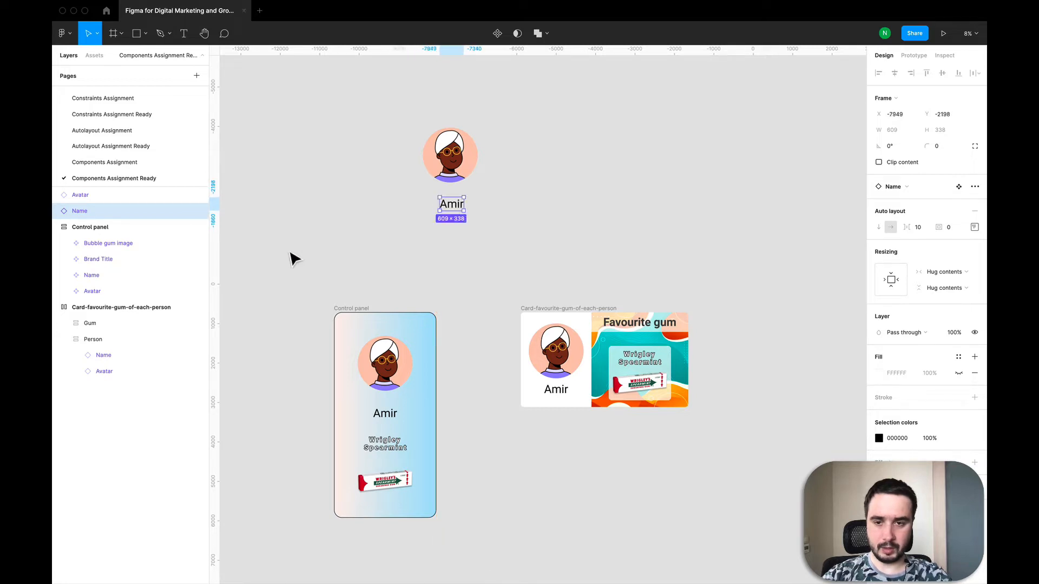
Select the pasted avatar and name together and wrap them in a new frame
{"action": "left_click", "coordinate": [353, 200]}
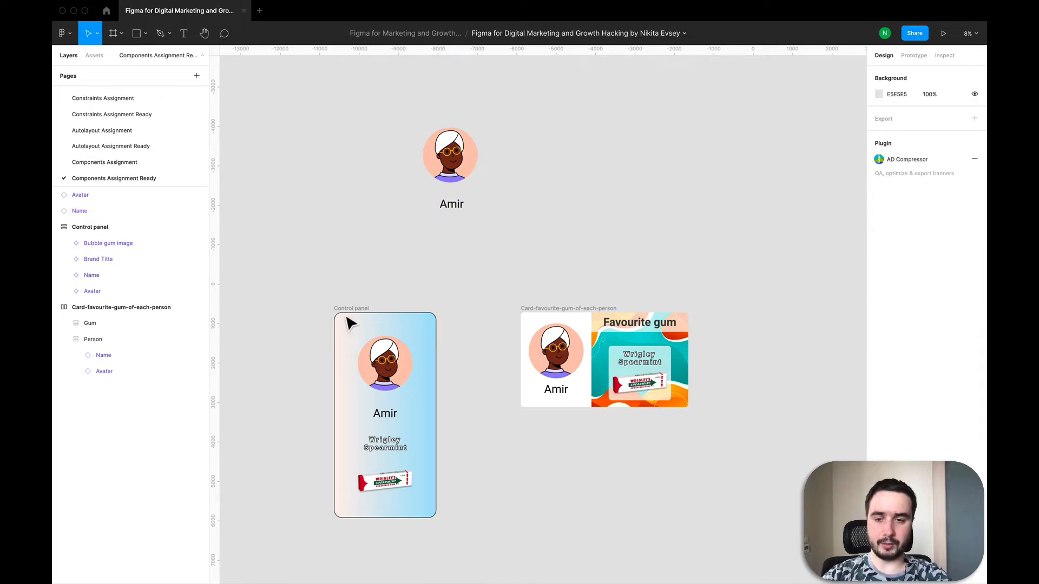
{"action": "left_click_drag", "start_coordinate": [381, 79], "coordinate": [527, 259]}
{"action": "right_click", "coordinate": [446, 166]}
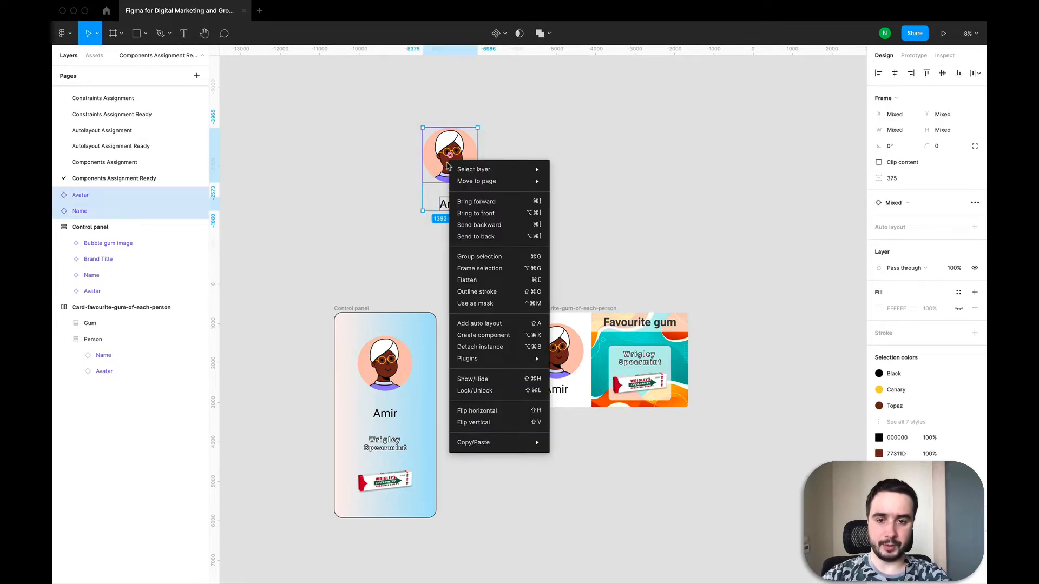
{"action": "left_click", "coordinate": [484, 269]}
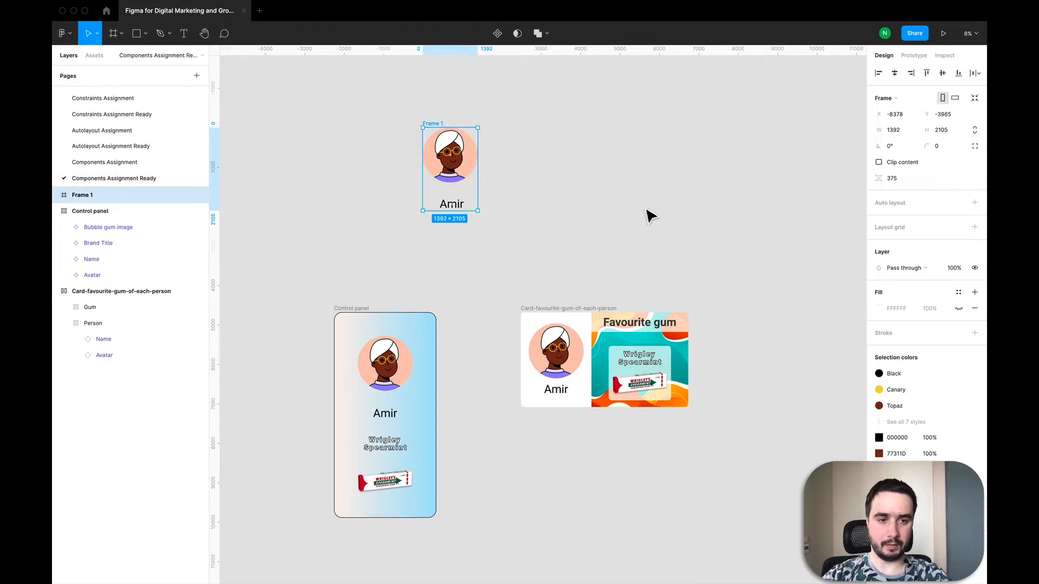
Add vertical auto layout to the new frame, center its contents, and set the padding to 200
{"action": "left_click", "coordinate": [974, 202]}
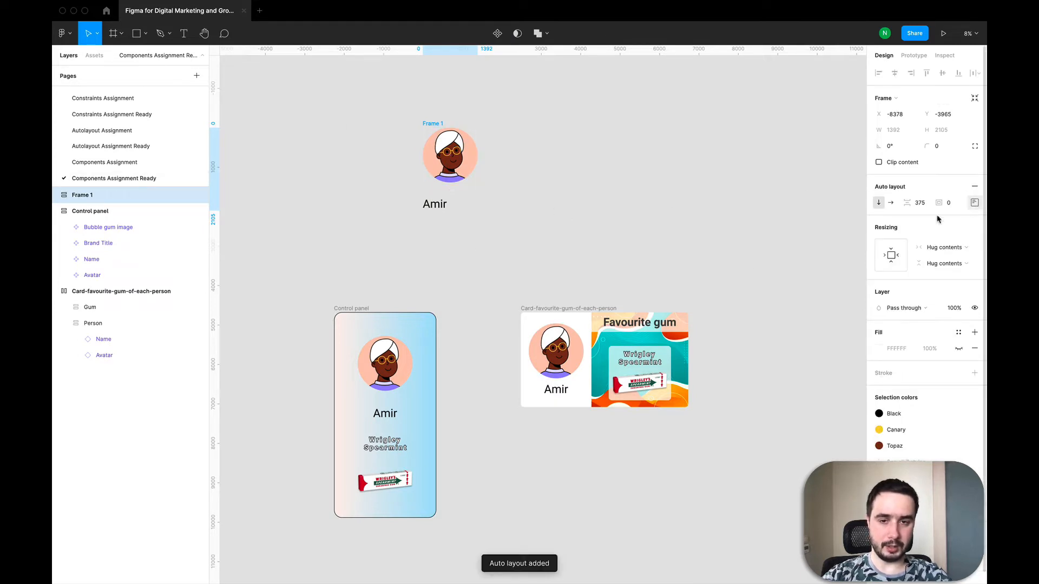
{"action": "left_click", "coordinate": [974, 203]}
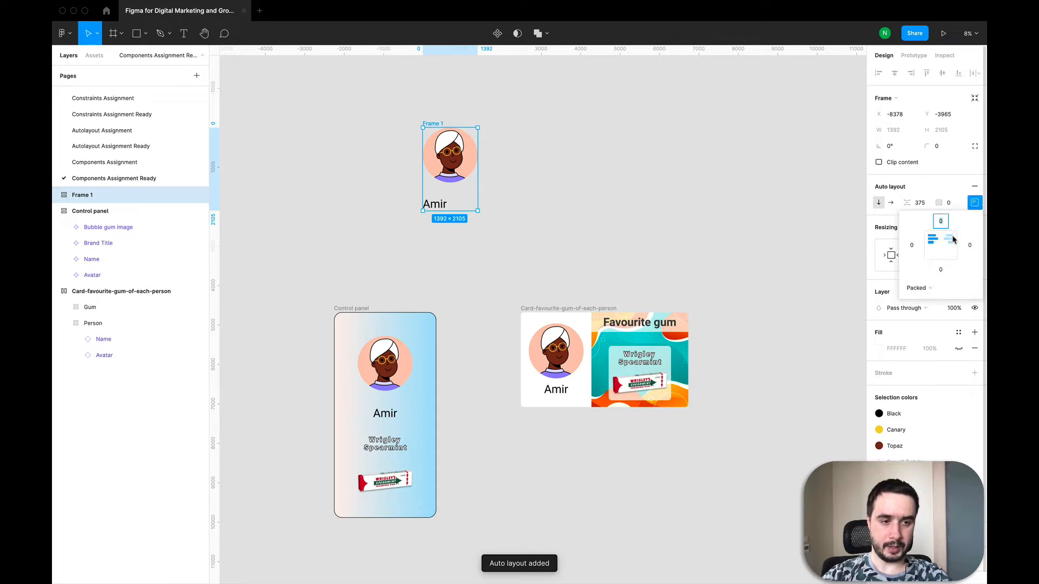
{"action": "left_click", "coordinate": [940, 244]}
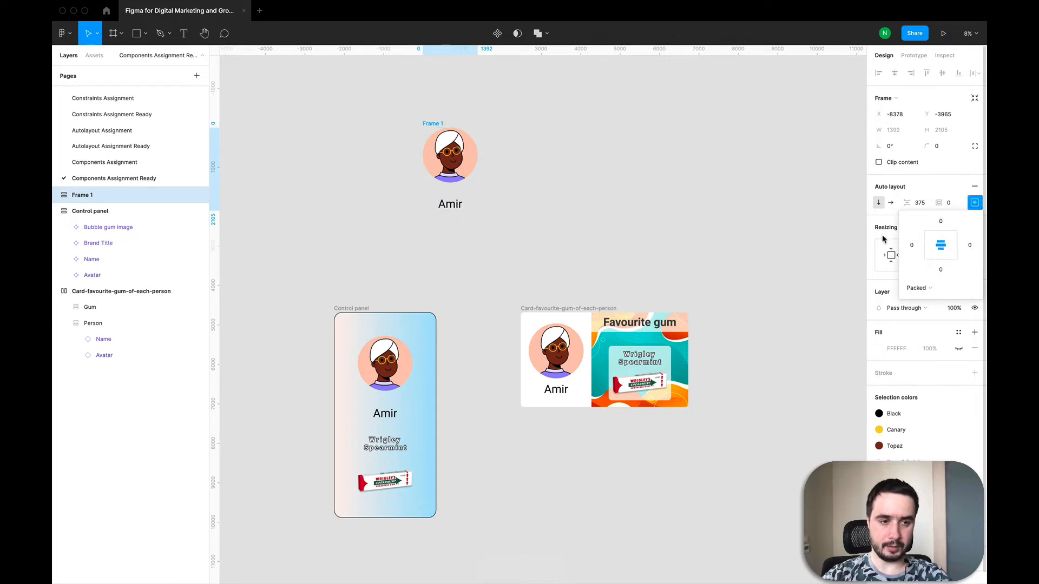
{"action": "left_click", "coordinate": [949, 203]}
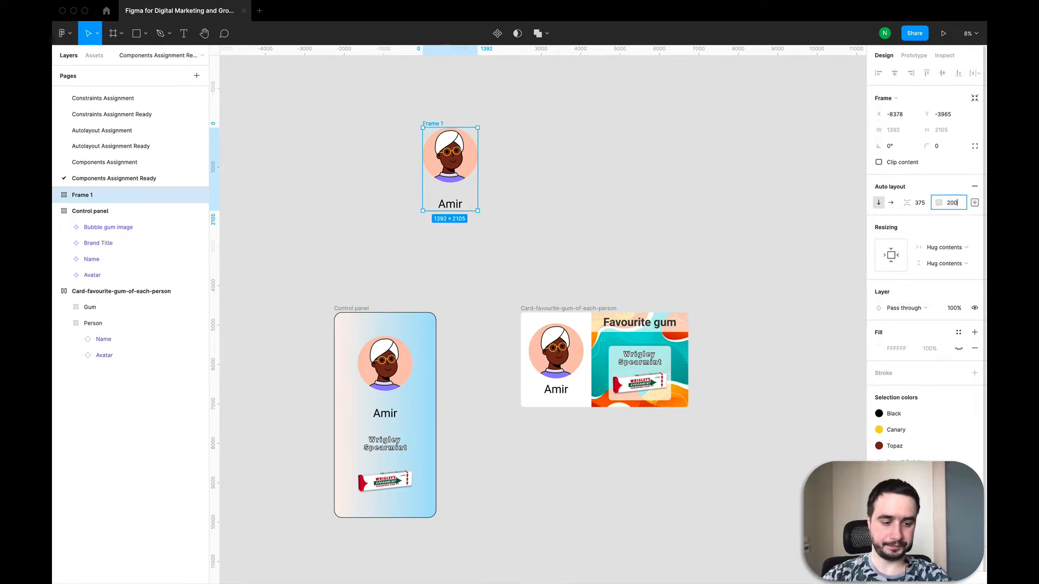
{"action": "key", "text": "Return"}
Set the frame's corner radius to 80 and add a black stroke with weight 10
{"action": "left_click", "coordinate": [958, 348]}
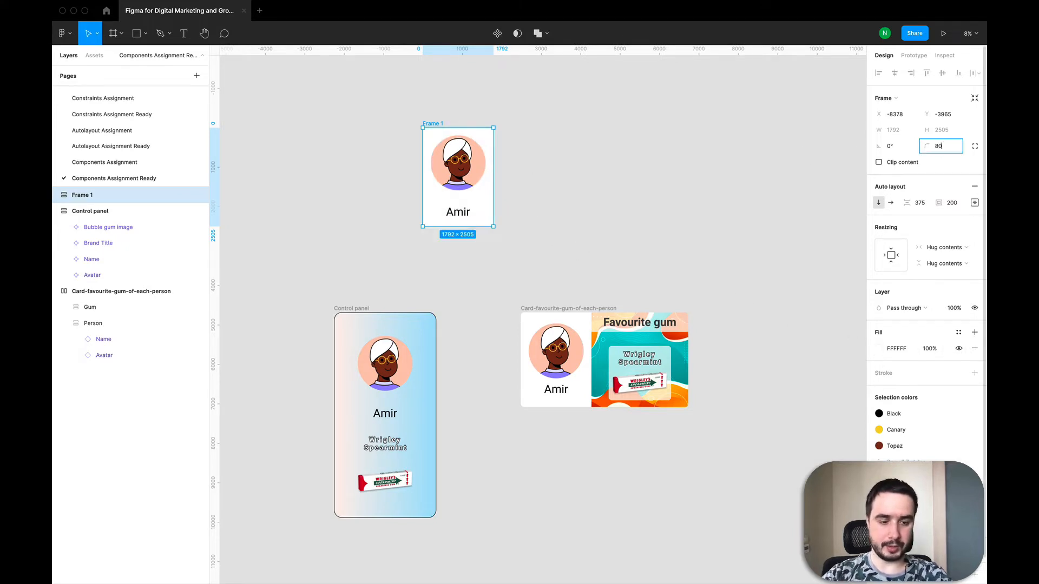
{"action": "left_click", "coordinate": [587, 224]}
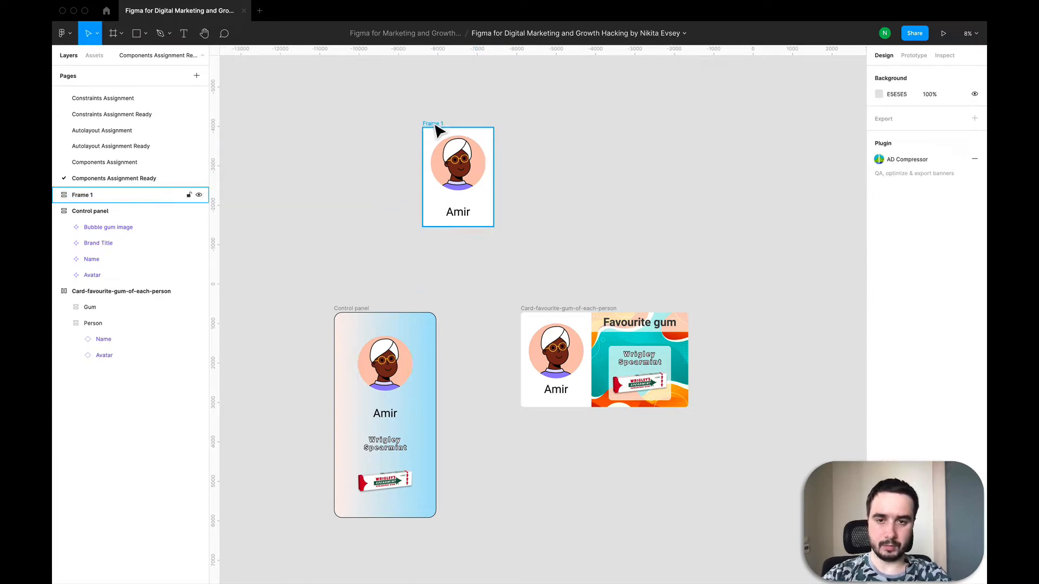
{"action": "left_click", "coordinate": [455, 144]}
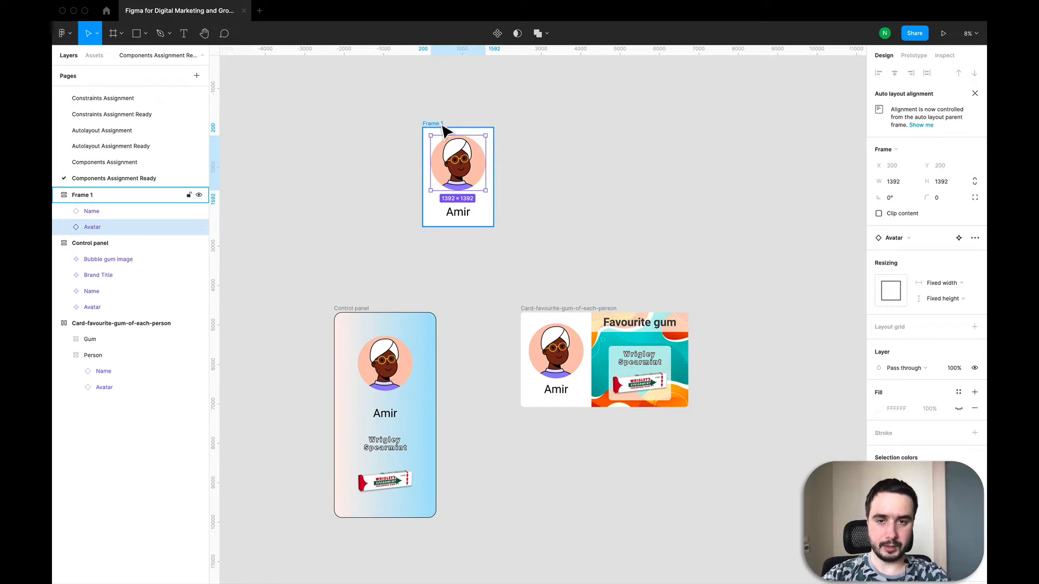
{"action": "left_click", "coordinate": [442, 125]}
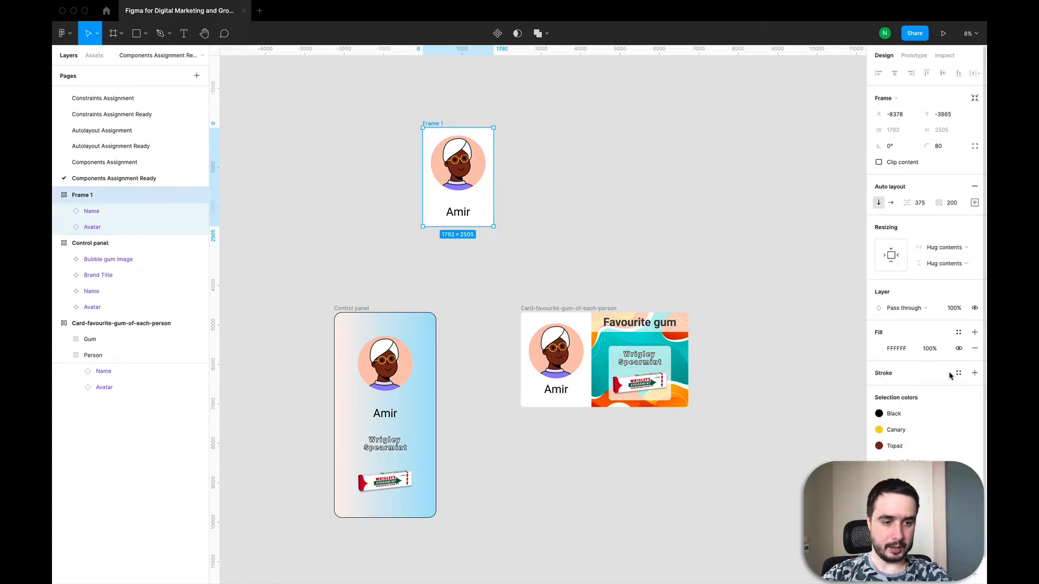
{"action": "left_click", "coordinate": [974, 372]}
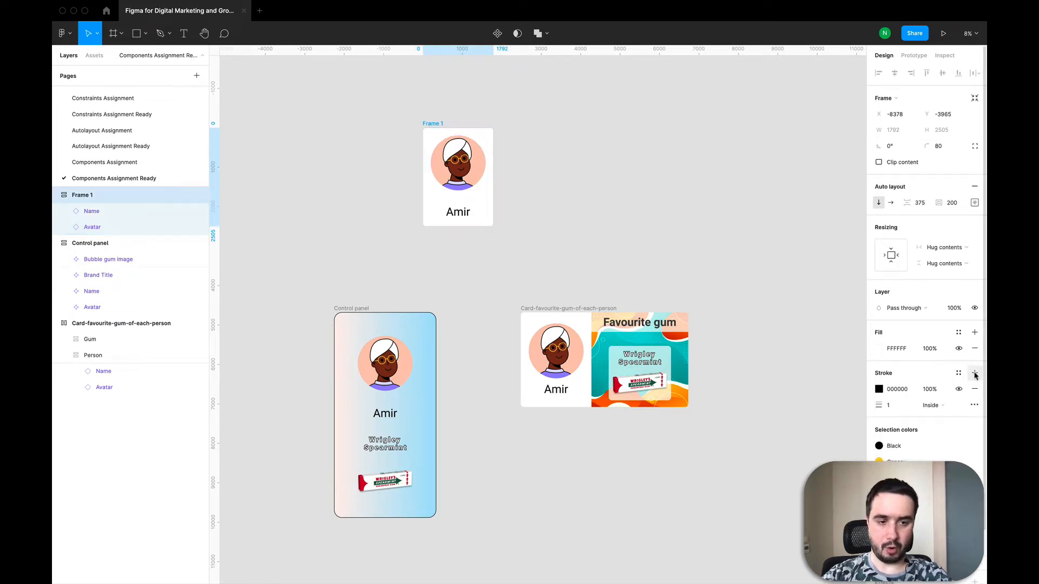
{"action": "left_click", "coordinate": [888, 404]}
{"action": "type", "text": "0"}
{"action": "key", "text": "Return"}
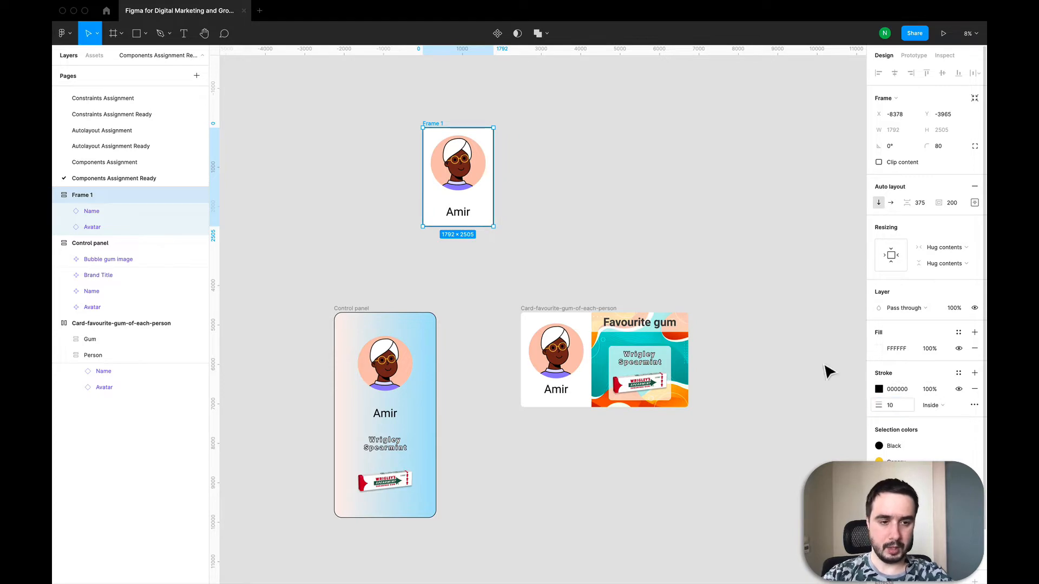
Select the frame and switch its fill from solid to a linear gradient
{"action": "left_click", "coordinate": [698, 264]}
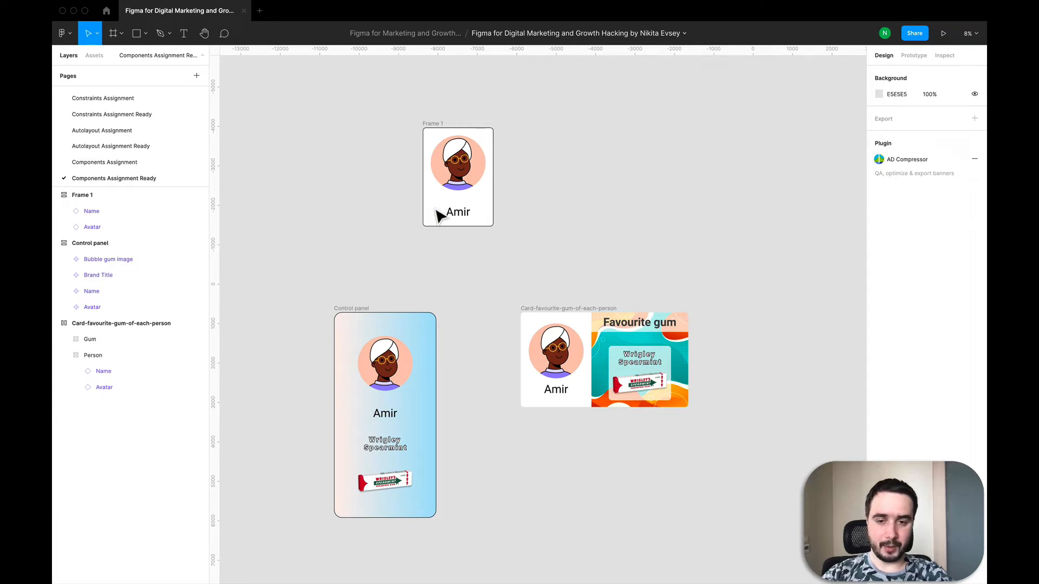
{"action": "left_click", "coordinate": [437, 132]}
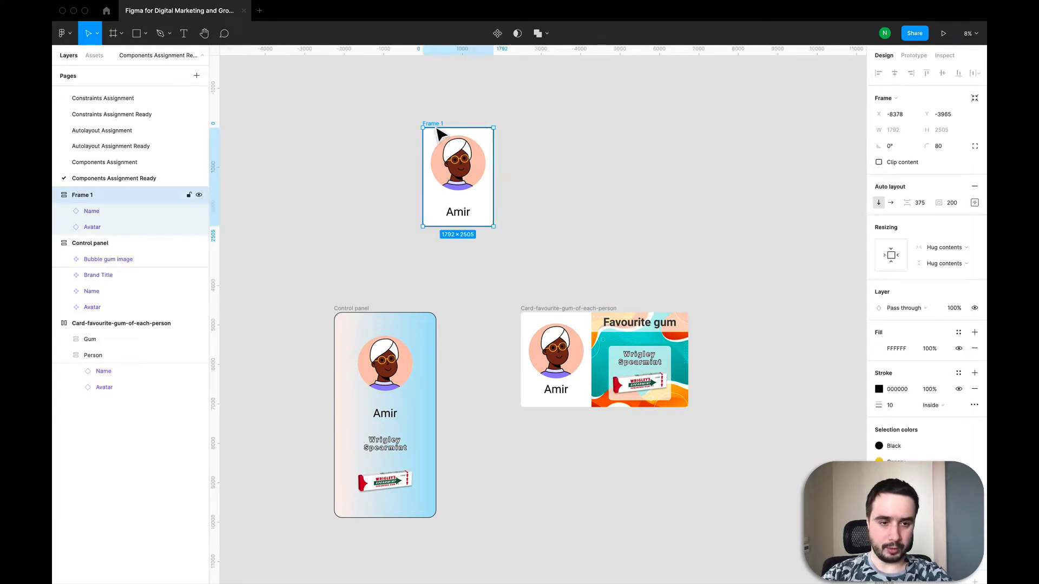
{"action": "left_click", "coordinate": [876, 351]}
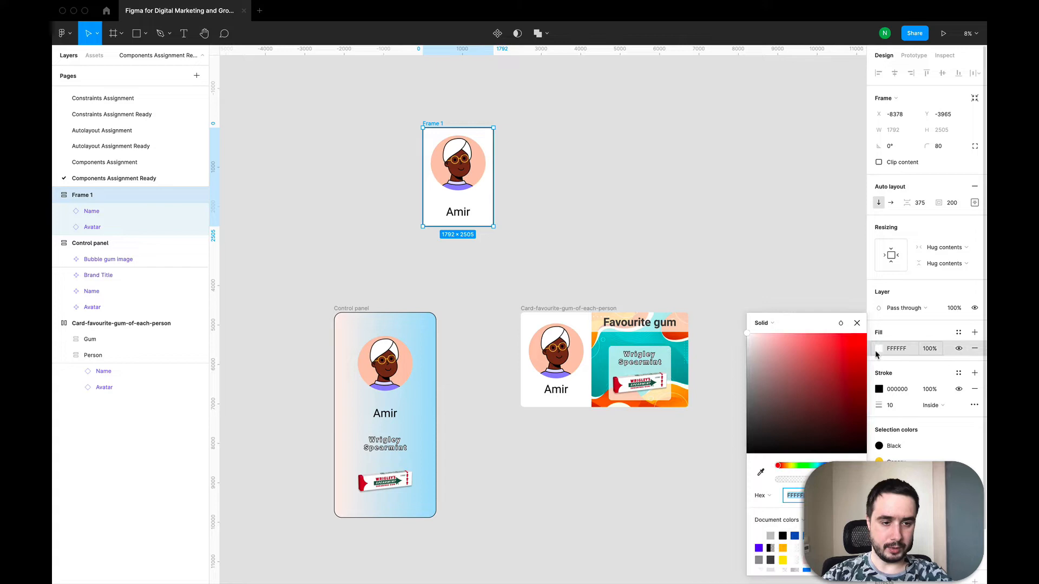
{"action": "left_click", "coordinate": [755, 323]}
{"action": "left_click", "coordinate": [772, 336]}
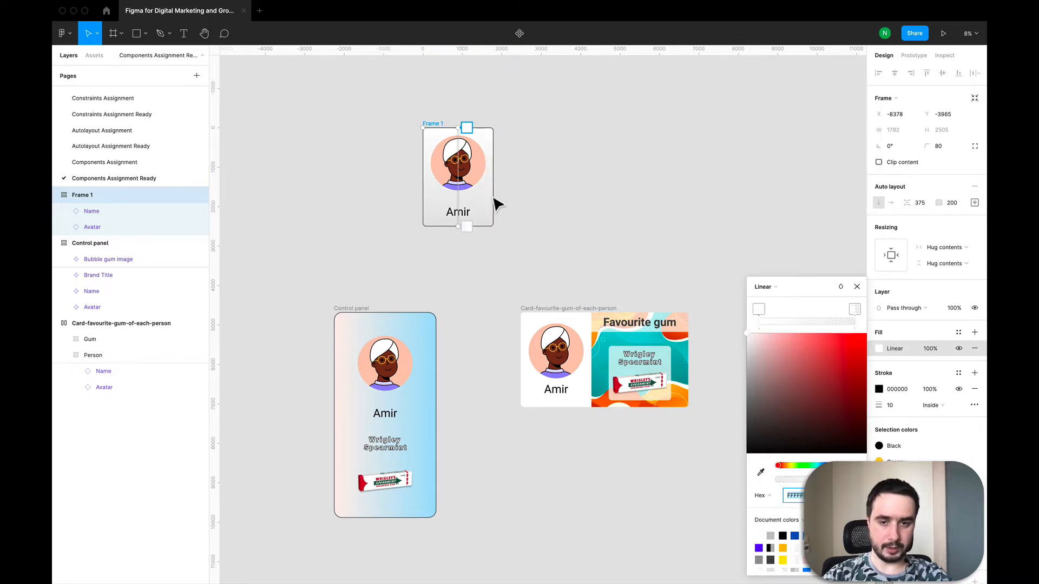
Turn the frame's linear gradient horizontal and adjust its stop colours in the colour picker
{"action": "left_click_drag", "start_coordinate": [466, 136], "coordinate": [429, 174]}
{"action": "left_click_drag", "start_coordinate": [463, 231], "coordinate": [499, 180]}
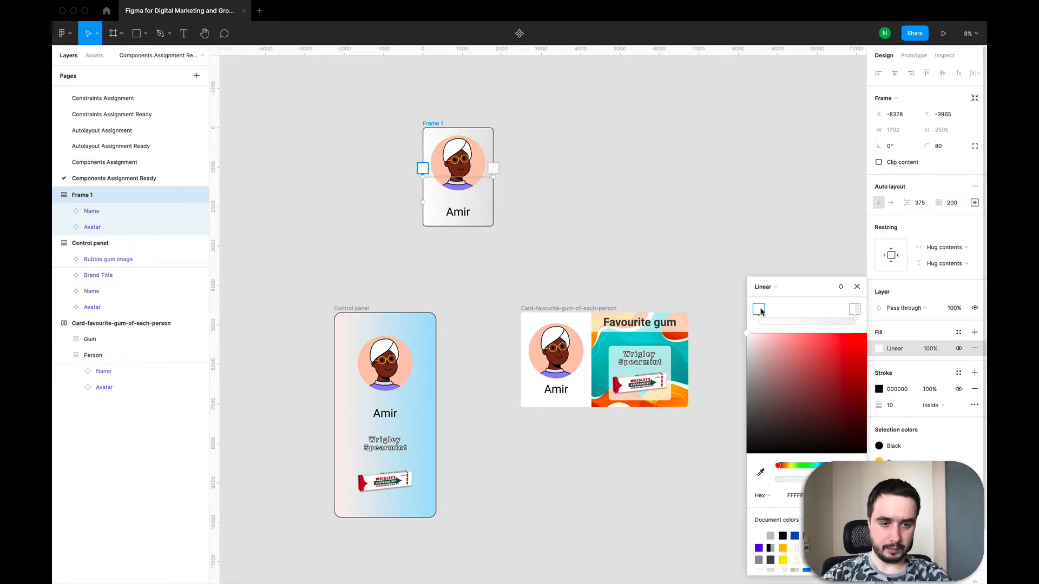
{"action": "left_click_drag", "start_coordinate": [795, 387], "coordinate": [779, 363]}
{"action": "left_click", "coordinate": [855, 310]}
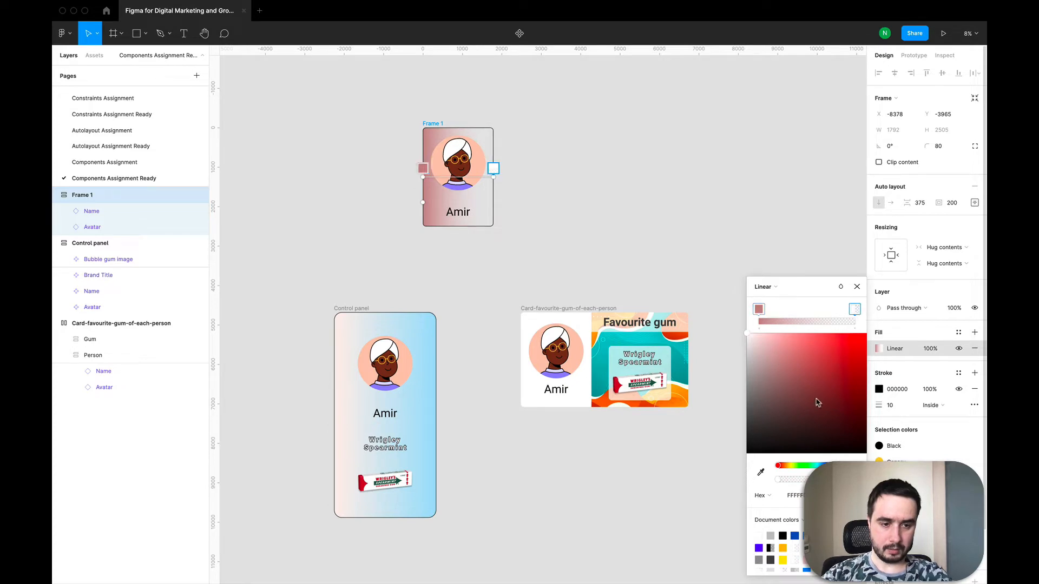
{"action": "left_click", "coordinate": [822, 466]}
{"action": "left_click_drag", "start_coordinate": [821, 385], "coordinate": [785, 346]}
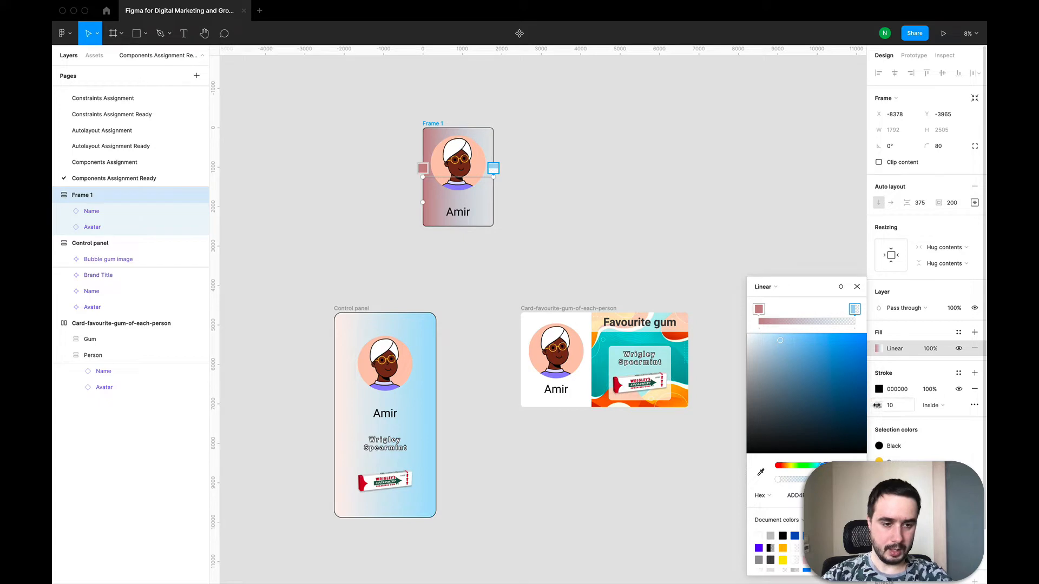
Sample the gradient's right and left stop colours from the control panel's background with the eyedropper
{"action": "left_click", "coordinate": [760, 474]}
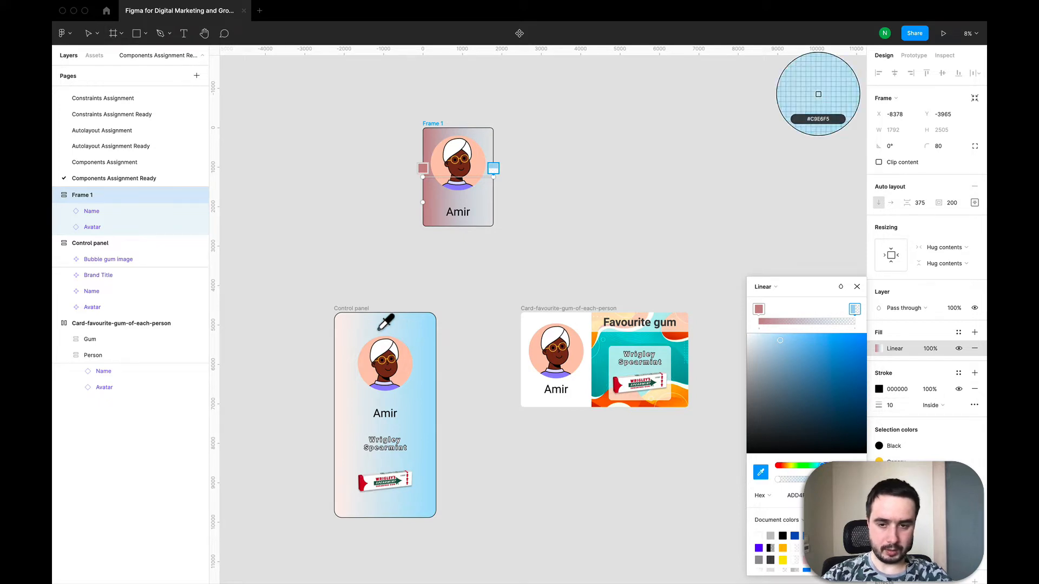
{"action": "left_click", "coordinate": [340, 334]}
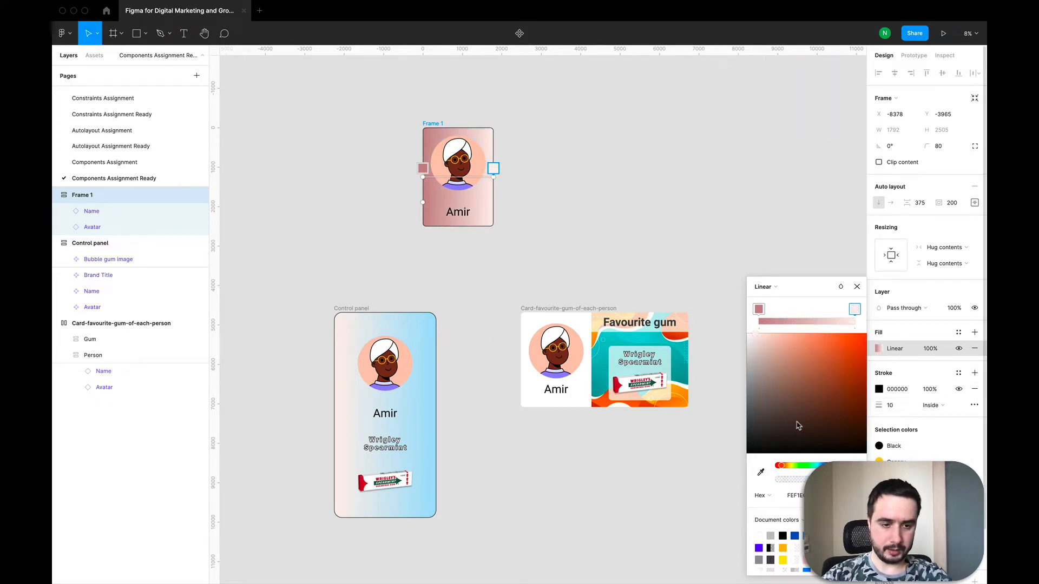
{"action": "left_click", "coordinate": [759, 310]}
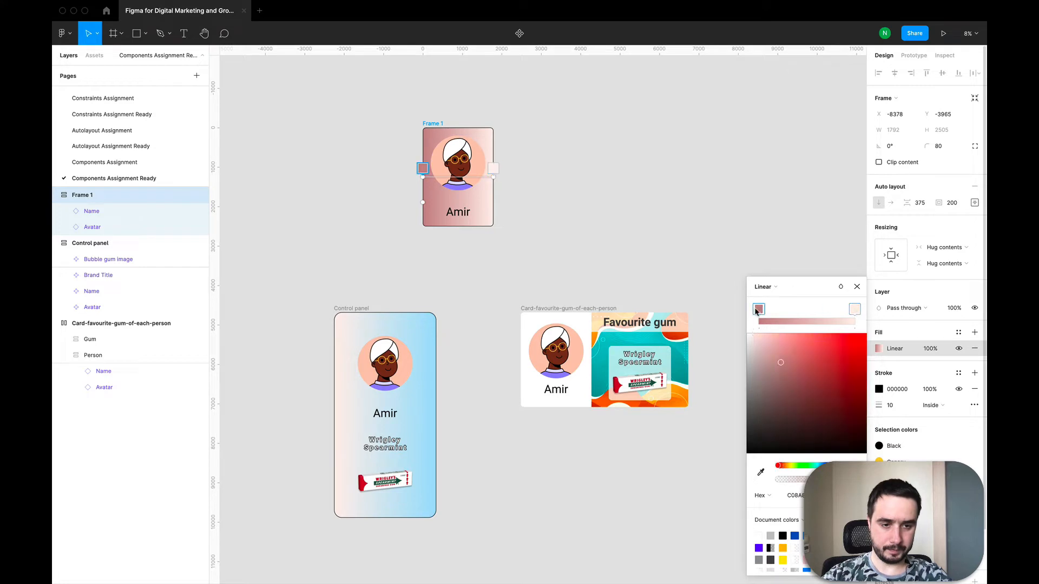
{"action": "left_click", "coordinate": [760, 473]}
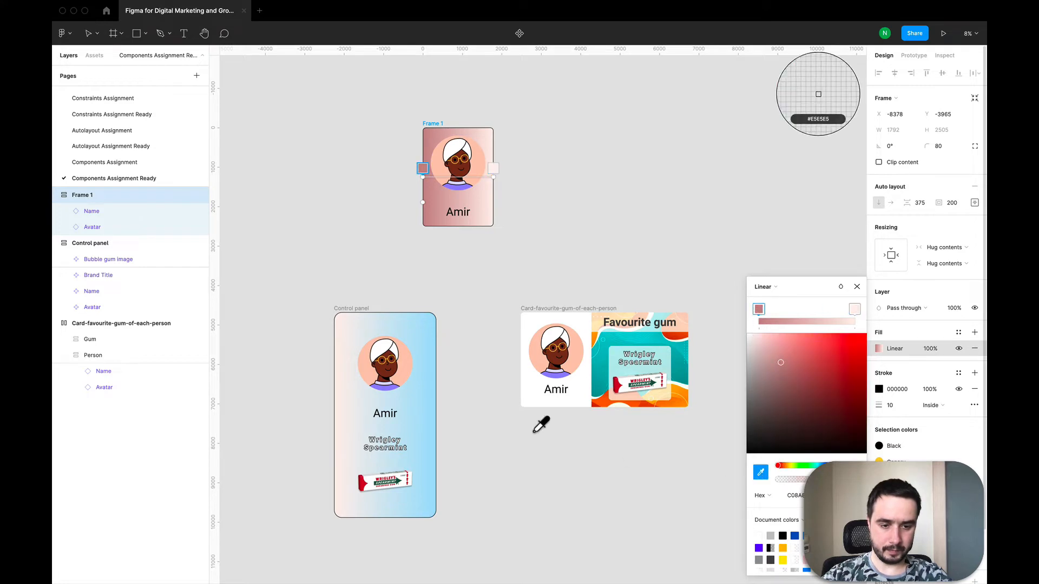
{"action": "left_click", "coordinate": [433, 337]}
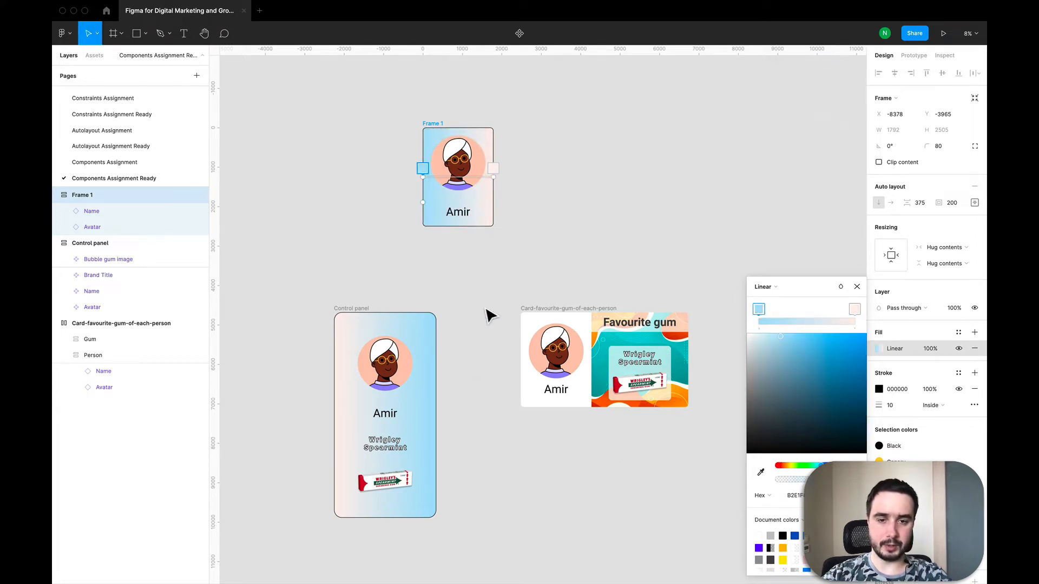
{"action": "left_click", "coordinate": [857, 287]}
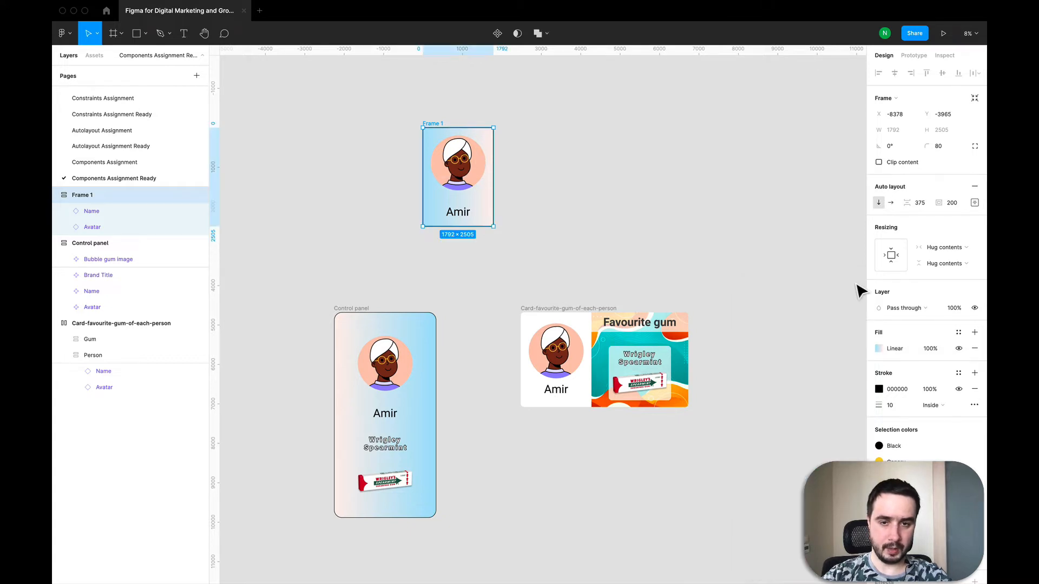
Examine the avatar instance and its nested avatar layers inside the new frame
{"action": "left_click", "coordinate": [806, 279]}
{"action": "left_click", "coordinate": [431, 132]}
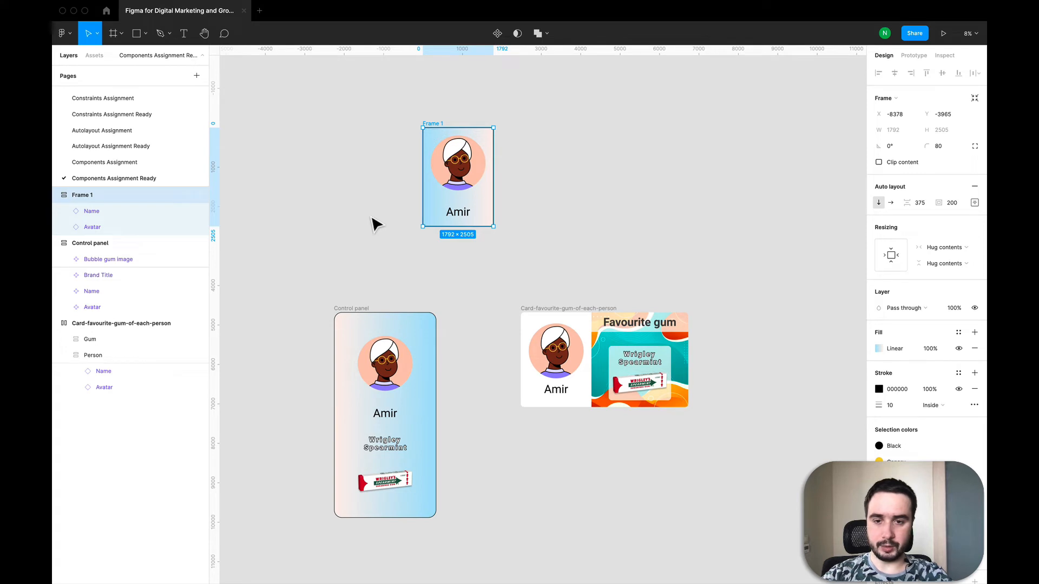
{"action": "scroll", "coordinate": [408, 242], "scroll_direction": "down", "scroll_amount": 3}
{"action": "scroll", "coordinate": [405, 239], "scroll_direction": "left", "scroll_amount": 1}
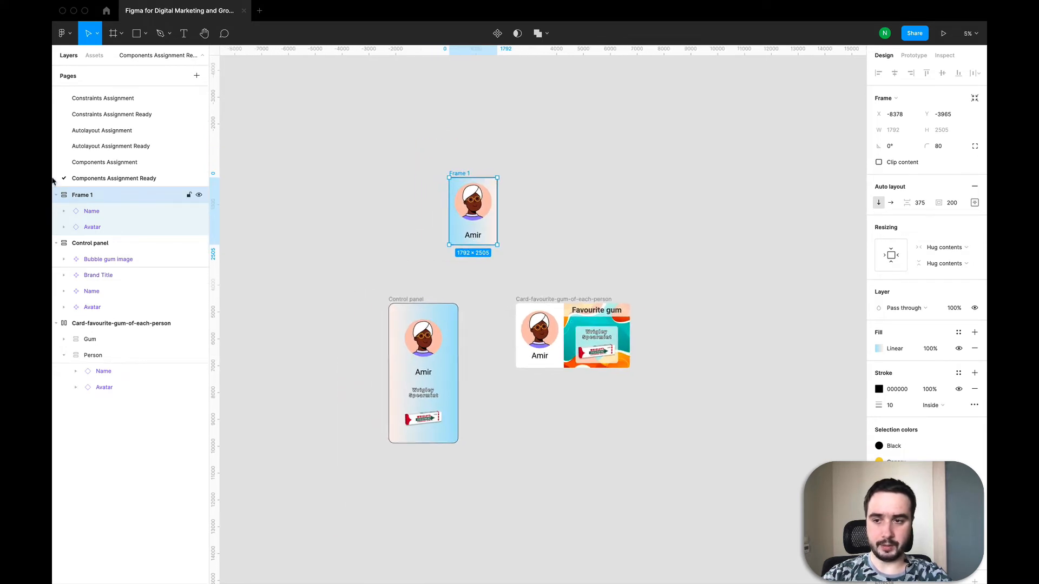
{"action": "left_click", "coordinate": [469, 213]}
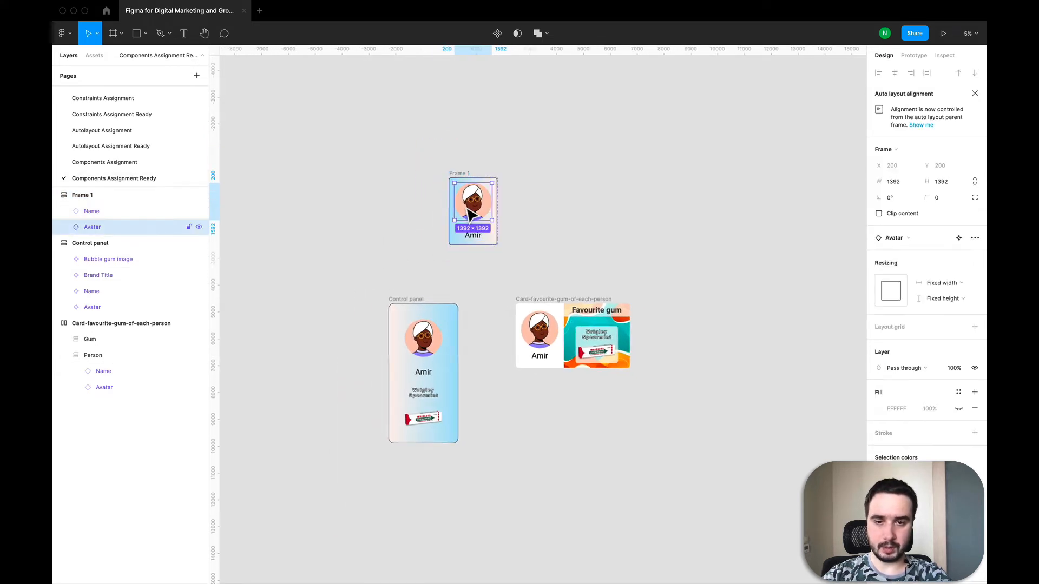
{"action": "left_click", "coordinate": [65, 226]}
{"action": "left_click", "coordinate": [116, 260]}
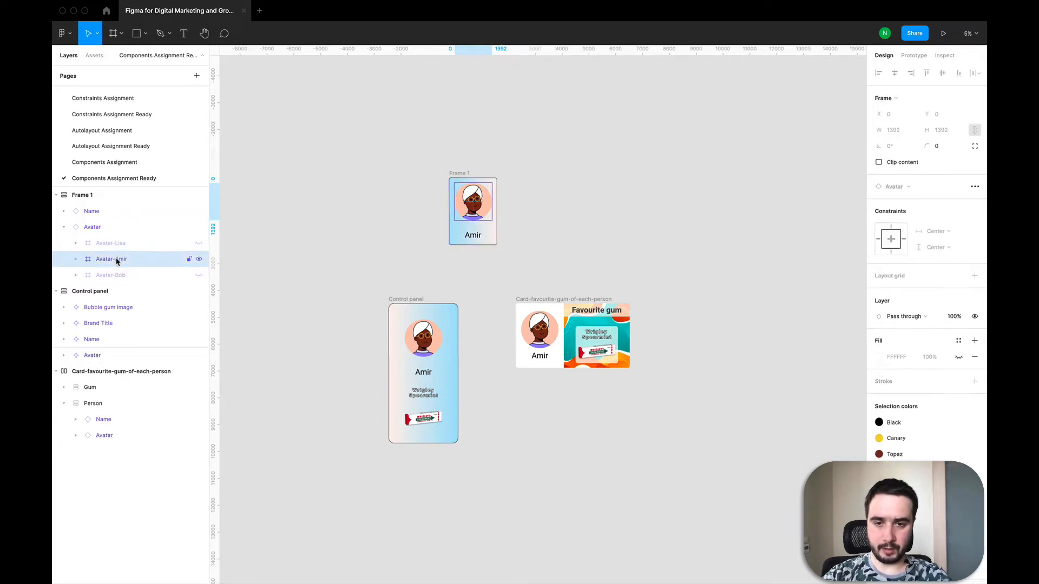
{"action": "left_click", "coordinate": [265, 234]}
Copy the three avatar images from the Components Assignment page
{"action": "left_click", "coordinate": [111, 163]}
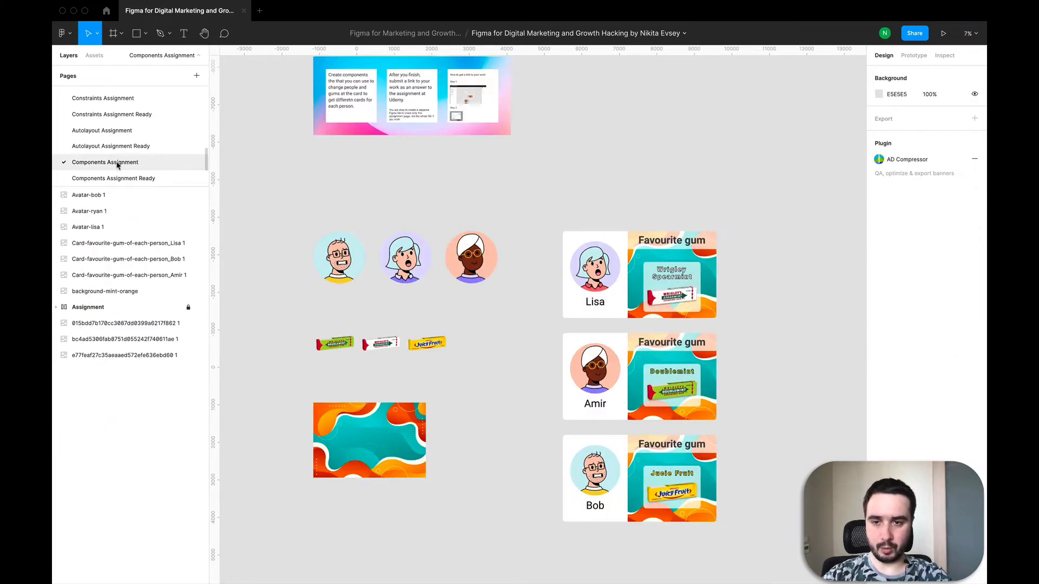
{"action": "left_click_drag", "start_coordinate": [301, 204], "coordinate": [522, 315]}
{"action": "key", "text": "super+c"}
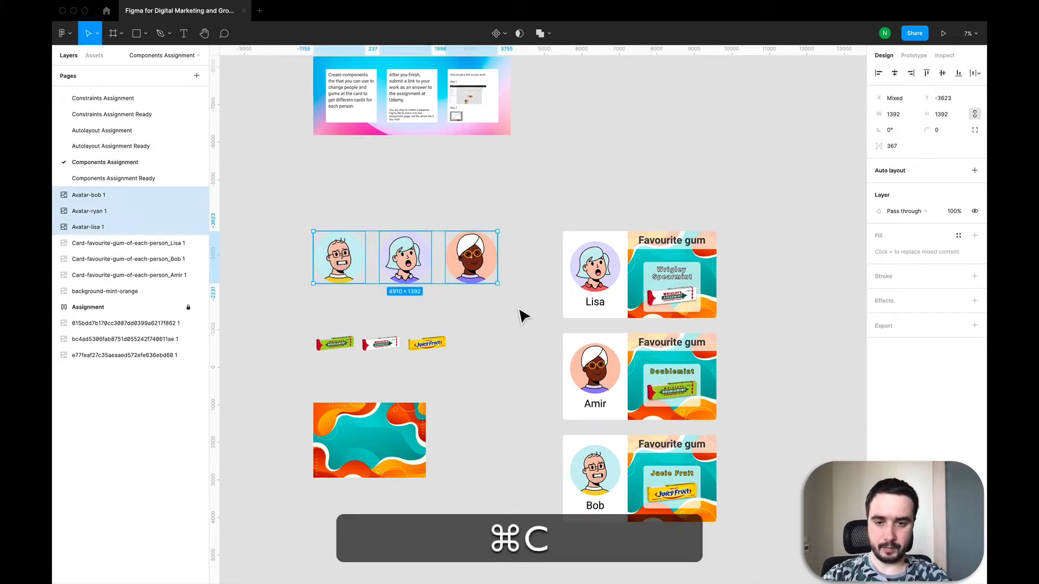
Paste the avatar images onto the Components Assignment Ready page
{"action": "left_click", "coordinate": [114, 178]}
{"action": "left_click", "coordinate": [466, 192]}
{"action": "left_click", "coordinate": [545, 198]}
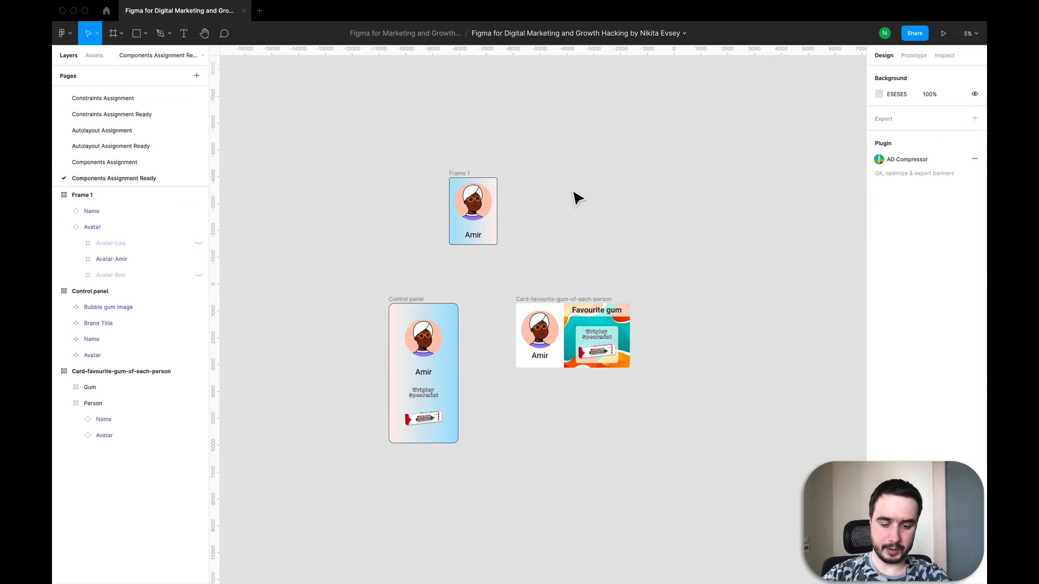
{"action": "key", "text": "super+v"}
Arrange the pasted avatar images beside the new frame
{"action": "left_click_drag", "start_coordinate": [491, 316], "coordinate": [563, 176]}
{"action": "left_click", "coordinate": [535, 212]}
{"action": "left_click_drag", "start_coordinate": [552, 322], "coordinate": [573, 197]}
{"action": "left_click", "coordinate": [498, 323]}
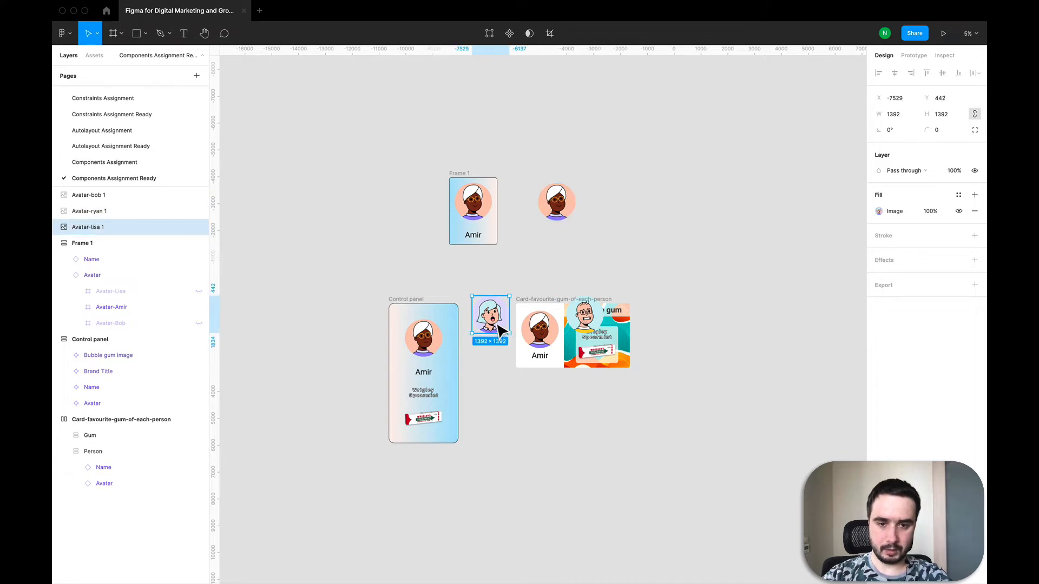
{"action": "left_click_drag", "start_coordinate": [500, 331], "coordinate": [624, 243]}
{"action": "left_click", "coordinate": [555, 212]}
{"action": "left_click_drag", "start_coordinate": [555, 211], "coordinate": [593, 184]}
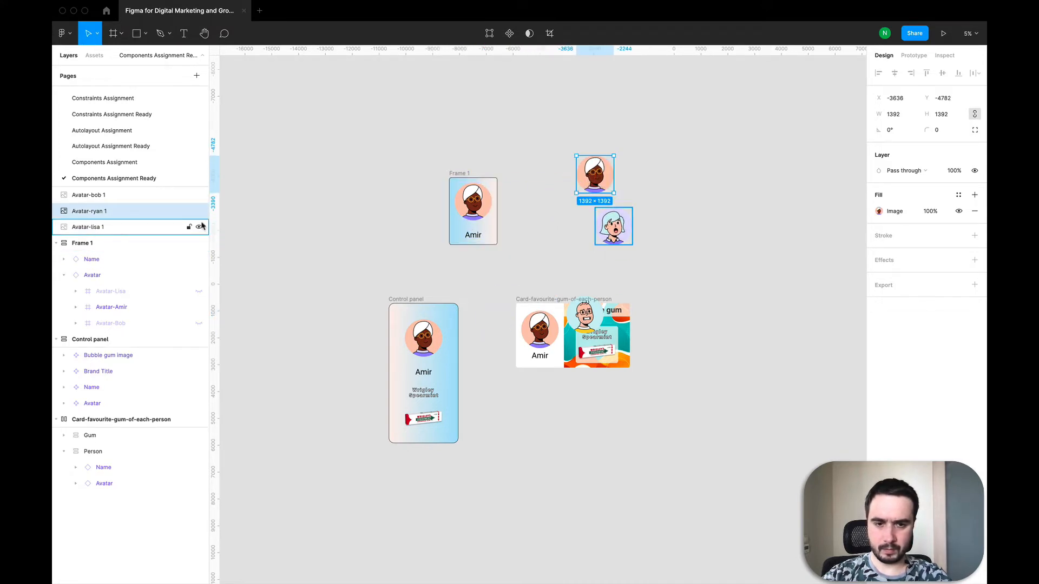
Wrap the Bob avatar image in its own frame
{"action": "double_click", "coordinate": [584, 317]}
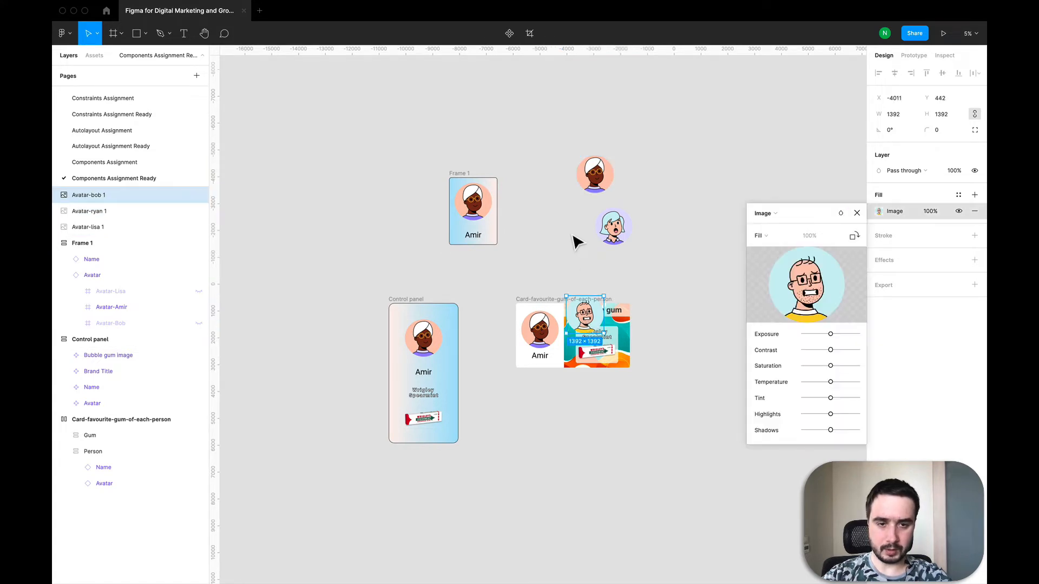
{"action": "key", "text": "Escape"}
{"action": "left_click_drag", "start_coordinate": [592, 316], "coordinate": [566, 227]}
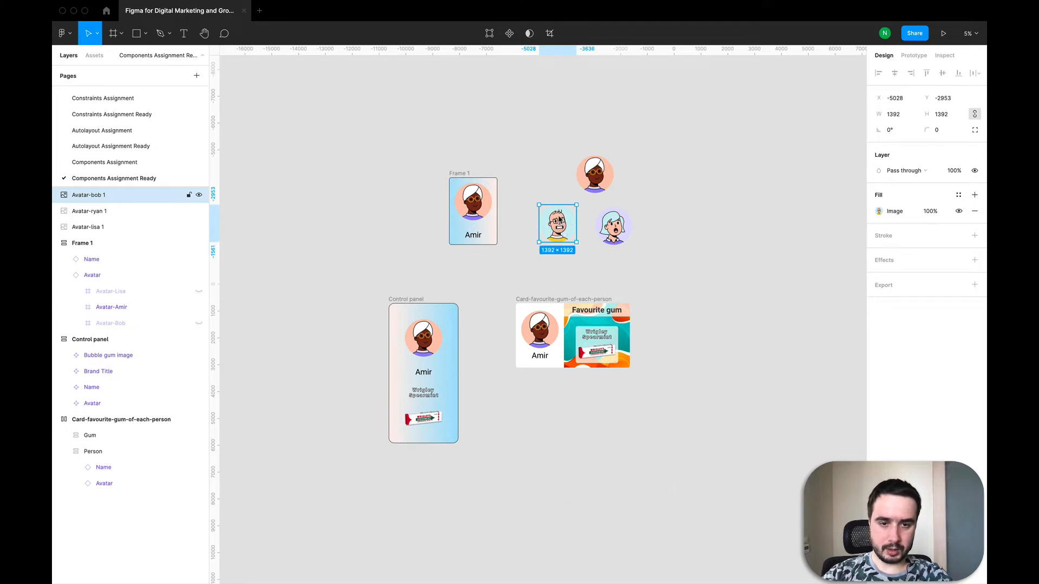
{"action": "right_click", "coordinate": [561, 220]}
{"action": "left_click", "coordinate": [589, 323]}
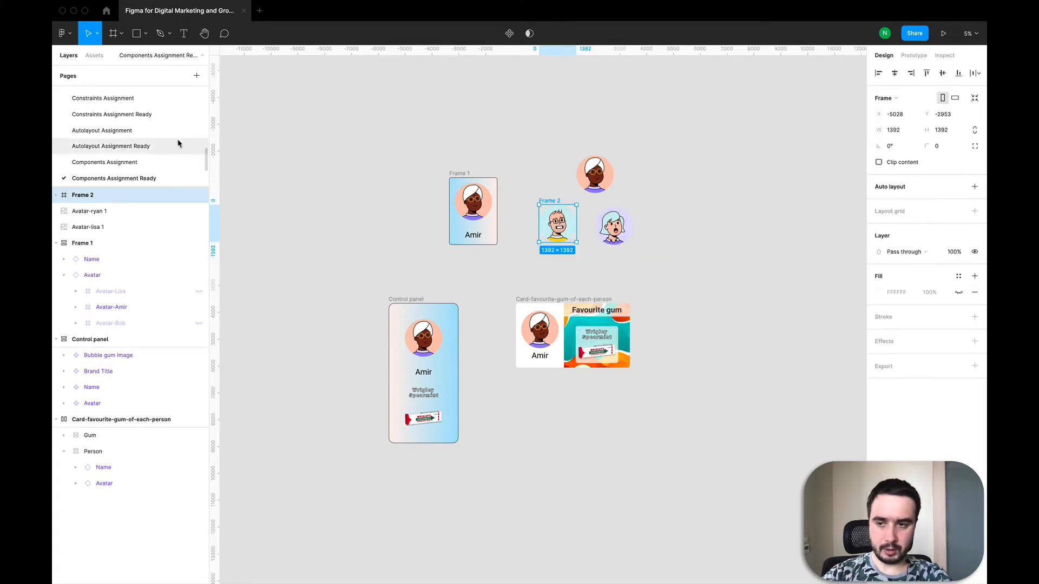
Rename the new frame as Avatar component
{"action": "left_click", "coordinate": [57, 196]}
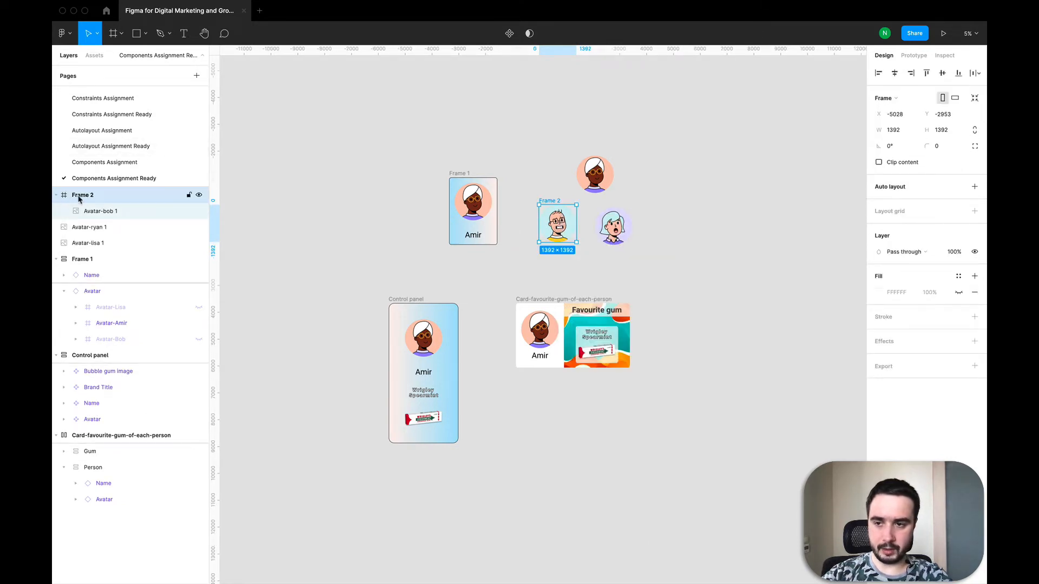
{"action": "double_click", "coordinate": [79, 195]}
{"action": "type", "text": "Avatar component"}
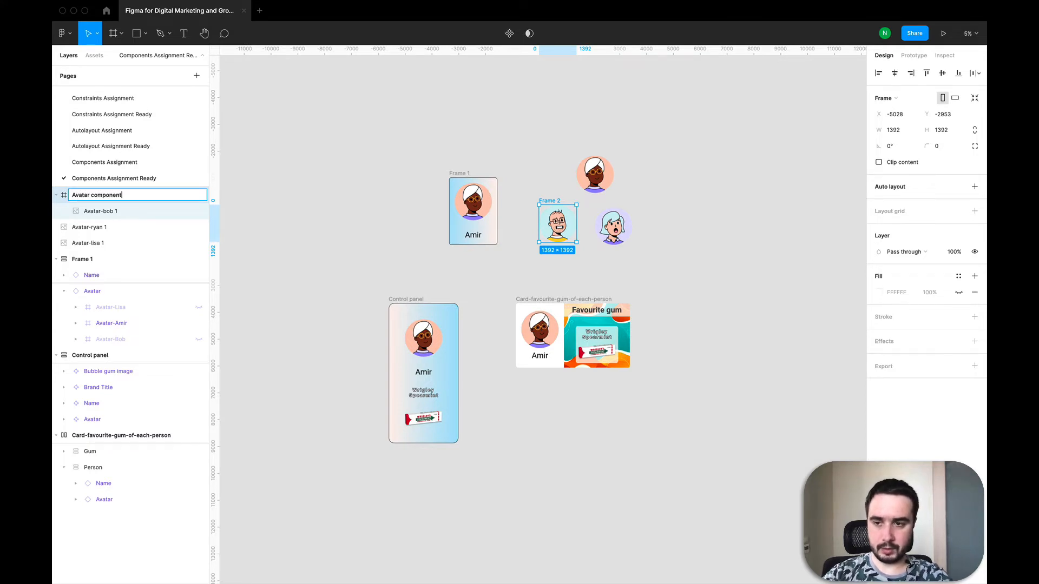
{"action": "key", "text": "Return"}
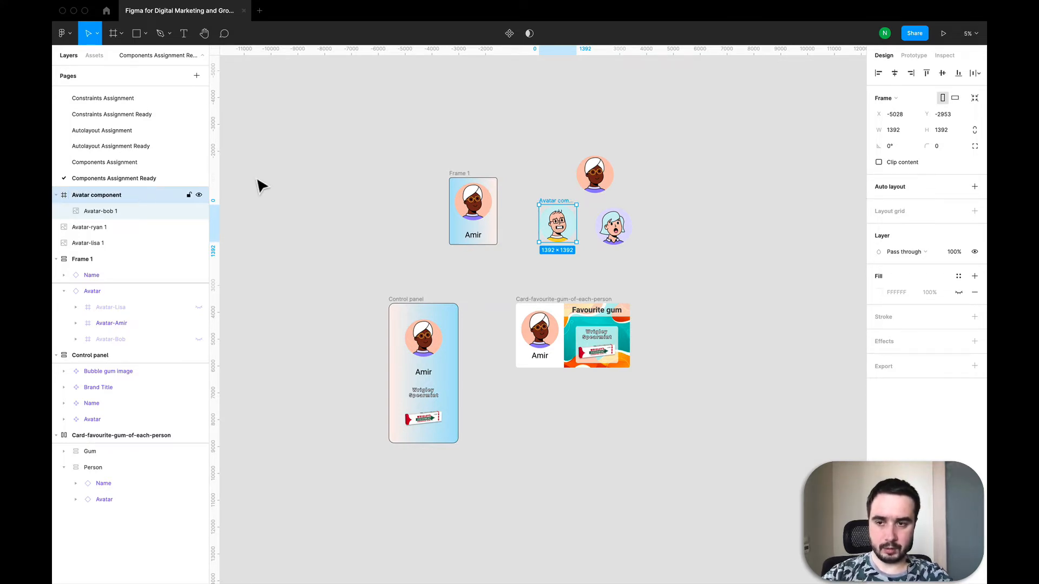
Move the Ryan and Lisa avatar images into the Avatar component frame
{"action": "left_click", "coordinate": [611, 180]}
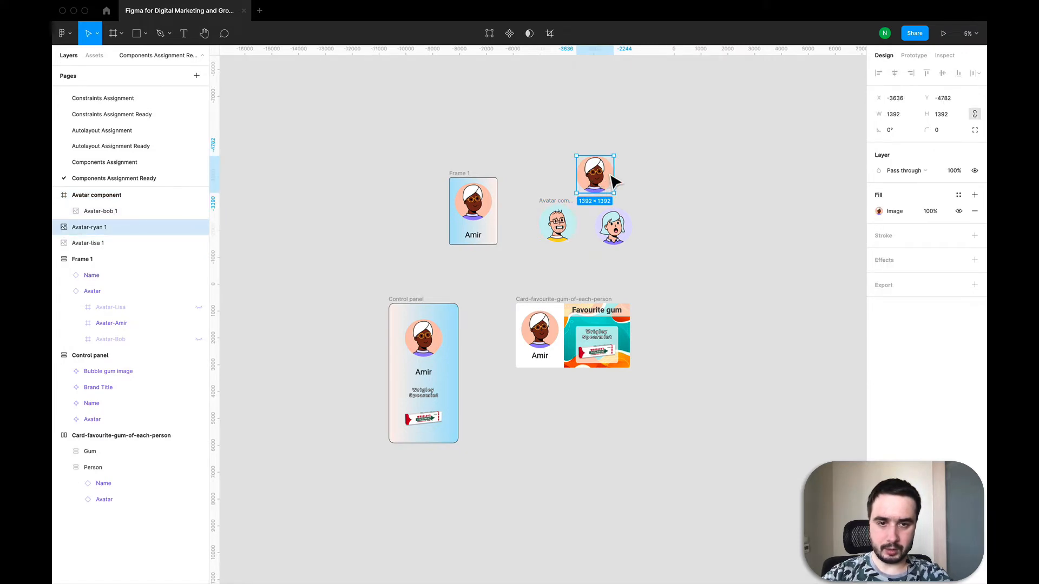
{"action": "left_click_drag", "start_coordinate": [612, 177], "coordinate": [562, 231]}
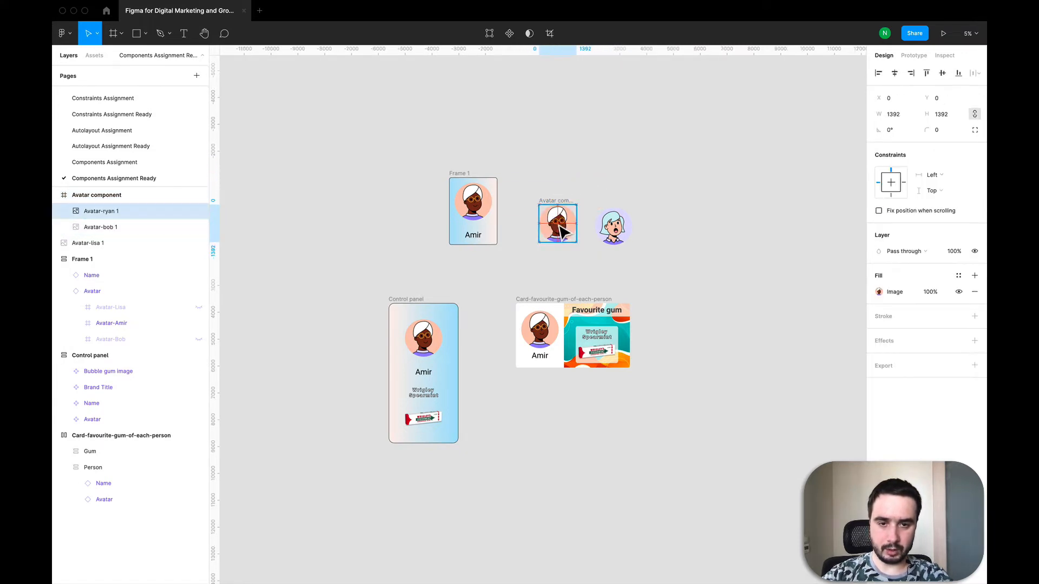
{"action": "left_click_drag", "start_coordinate": [625, 236], "coordinate": [574, 233]}
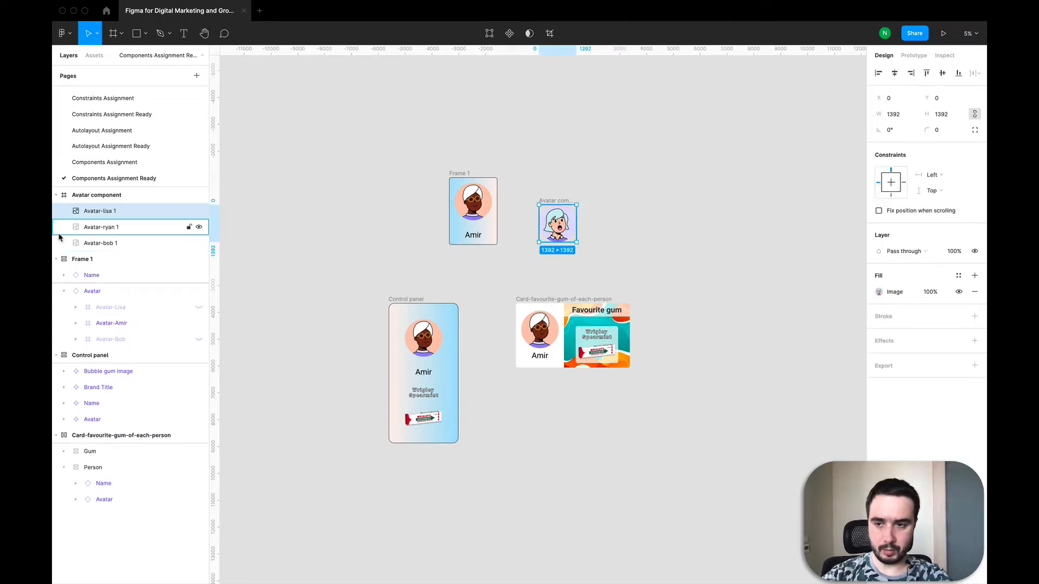
Turn the Avatar component frame into a component
{"action": "left_click", "coordinate": [112, 201]}
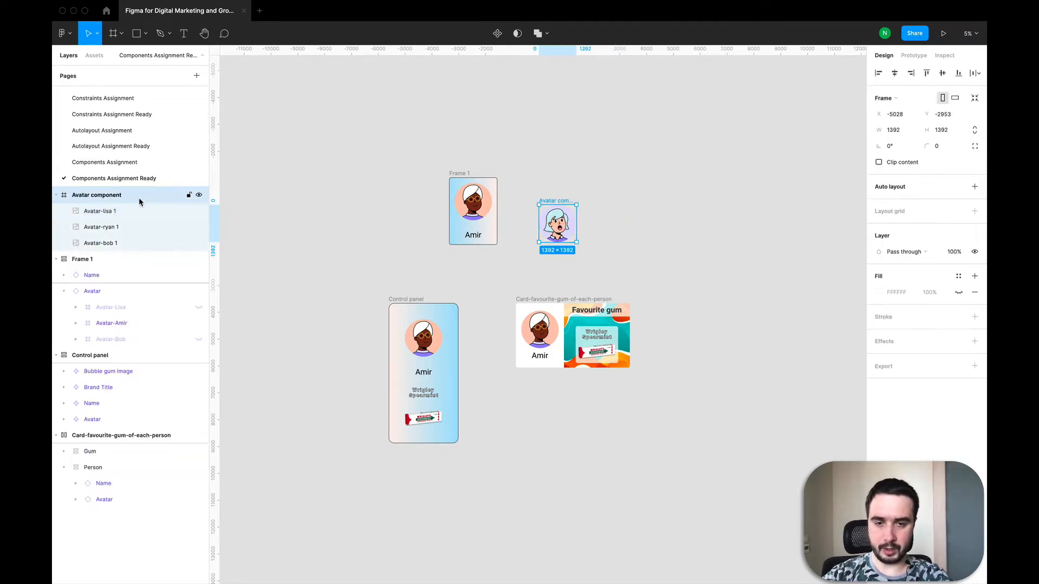
{"action": "left_click", "coordinate": [497, 34]}
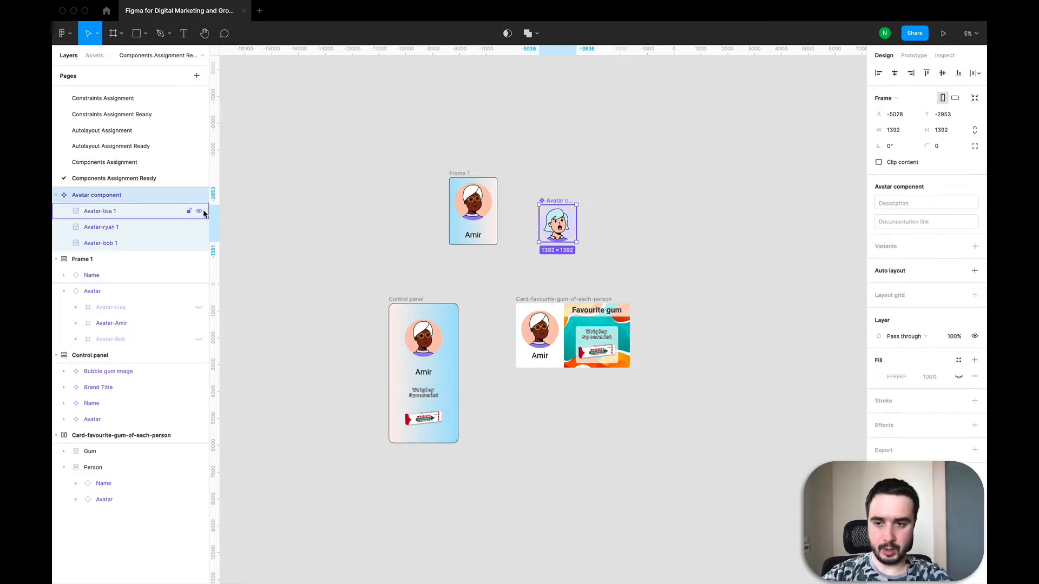
Toggle the visibility of the Lisa and Ryan avatar layers off and back on
{"action": "left_click", "coordinate": [199, 211]}
{"action": "left_click", "coordinate": [198, 227]}
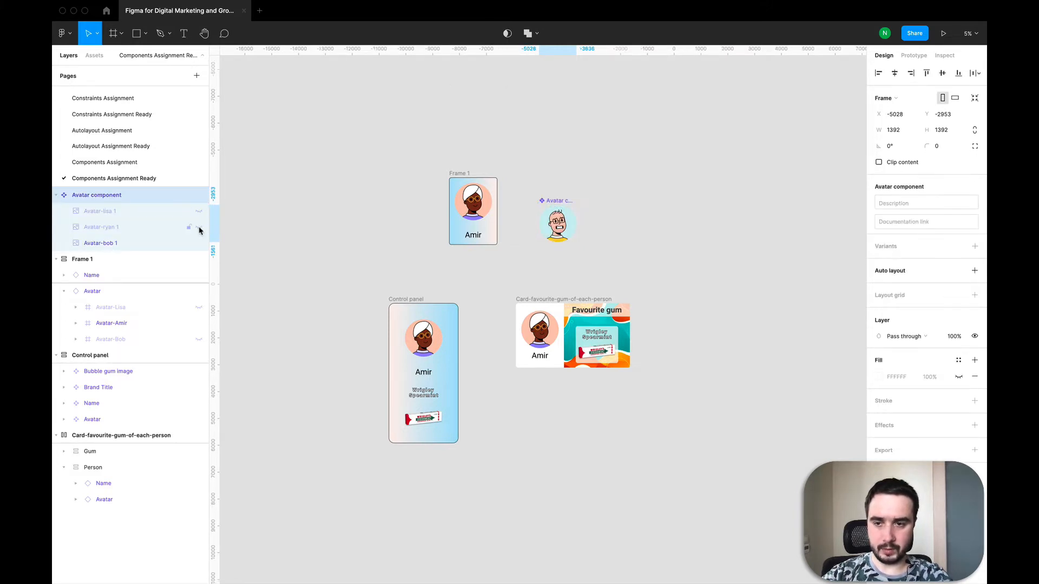
{"action": "left_click", "coordinate": [199, 226]}
{"action": "left_click", "coordinate": [199, 211]}
Create an instance of the Avatar component placed beside it
{"action": "left_click", "coordinate": [168, 195]}
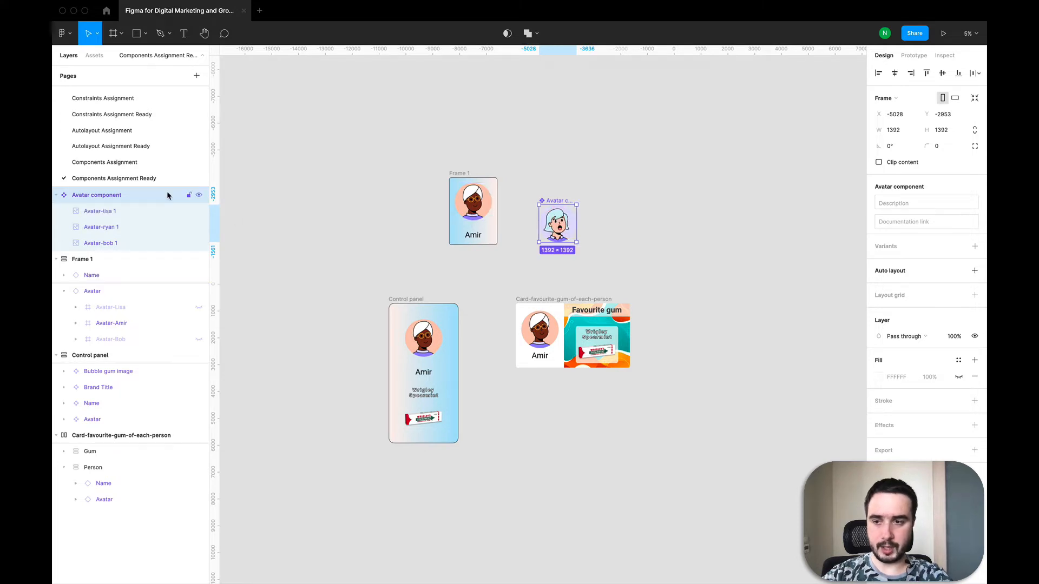
{"action": "left_click", "coordinate": [58, 196]}
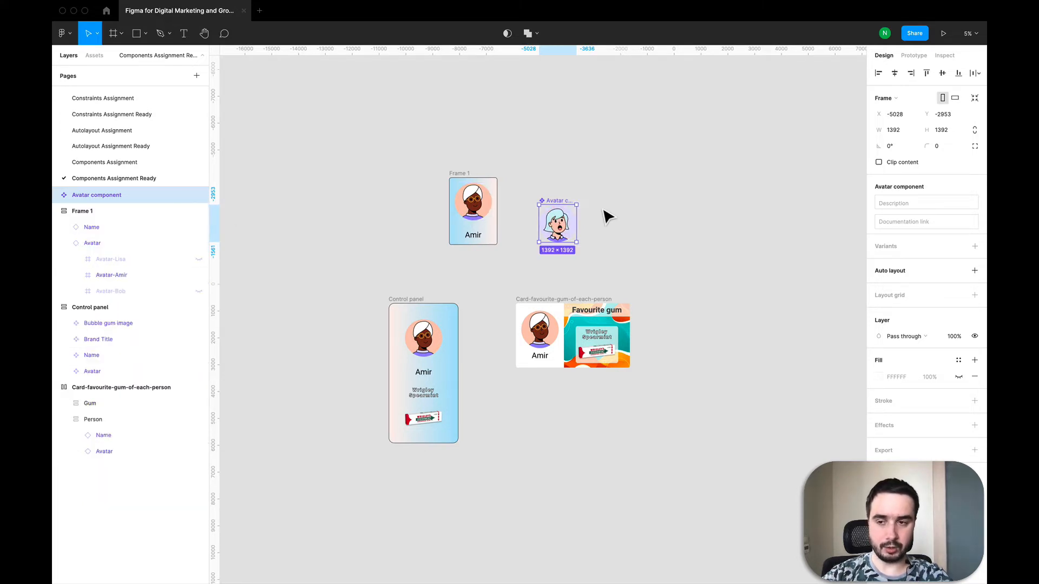
{"action": "key", "text": "super+v"}
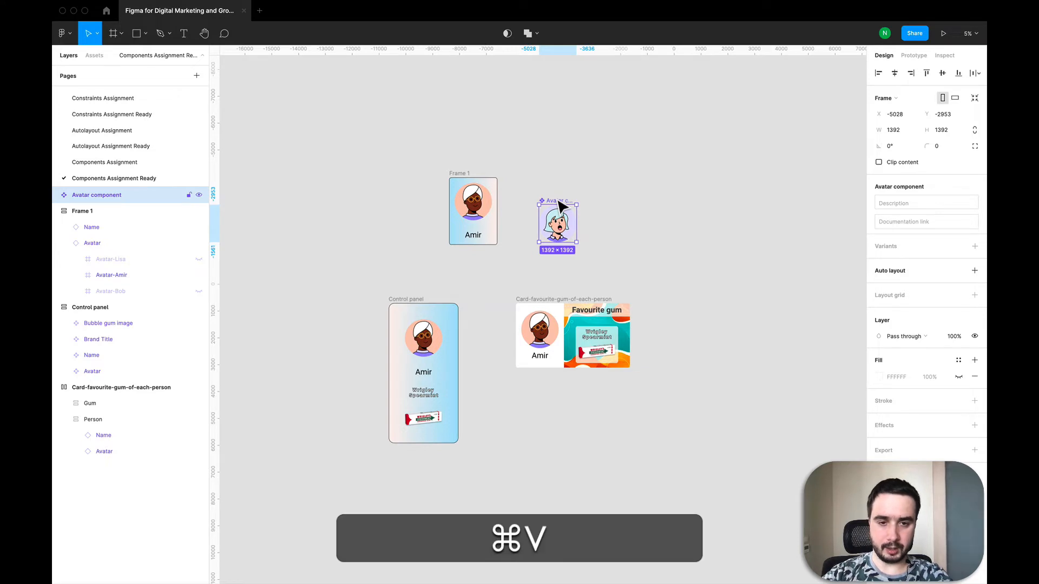
{"action": "left_click_drag", "start_coordinate": [560, 219], "coordinate": [609, 212]}
{"action": "left_click", "coordinate": [543, 165]}
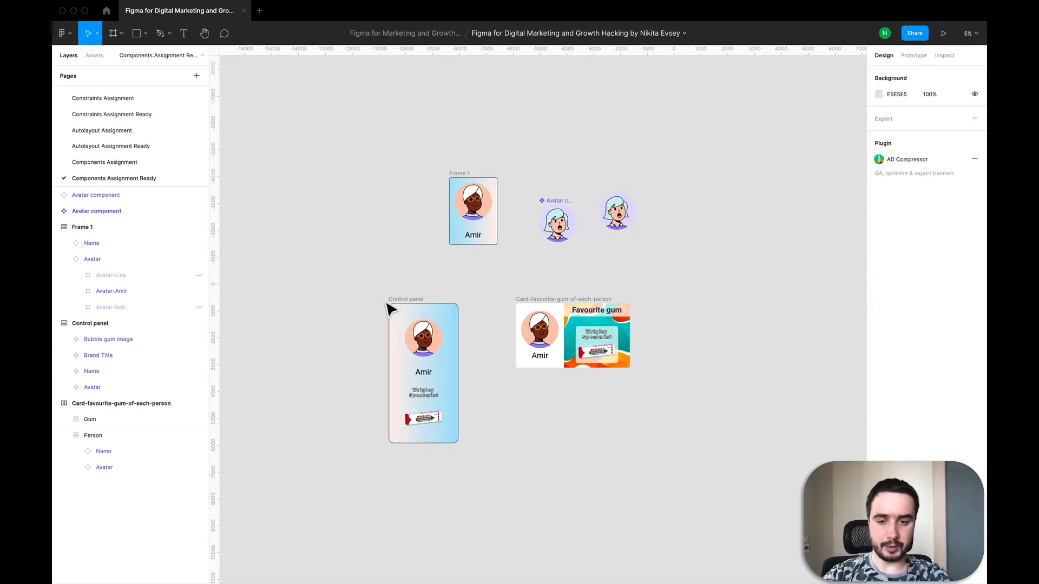
{"action": "scroll", "coordinate": [562, 324], "scroll_direction": "up", "scroll_amount": 1}
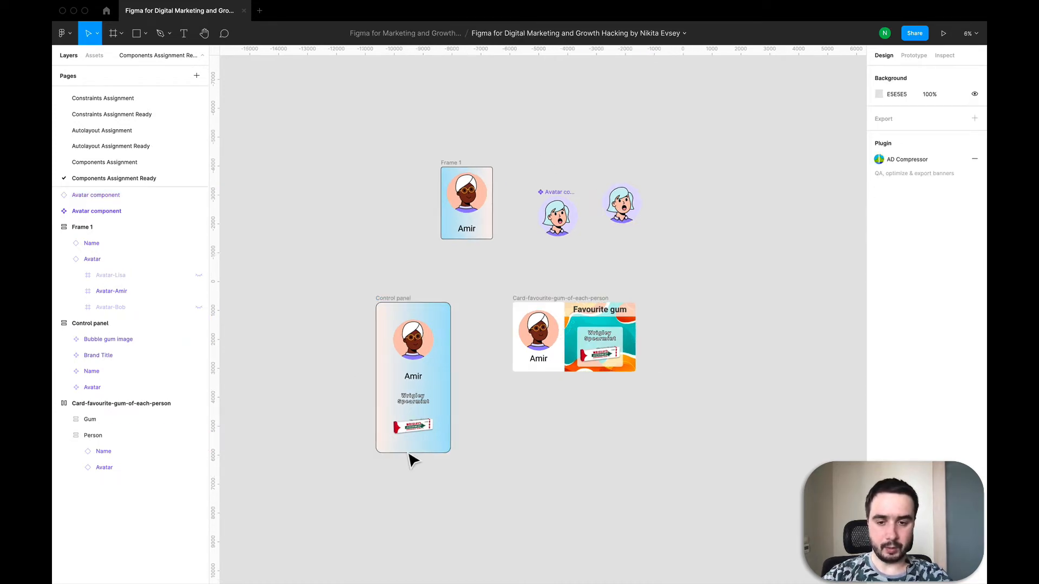
Inspect the control panel's bubble gum image and brand title layers
{"action": "left_click", "coordinate": [422, 429]}
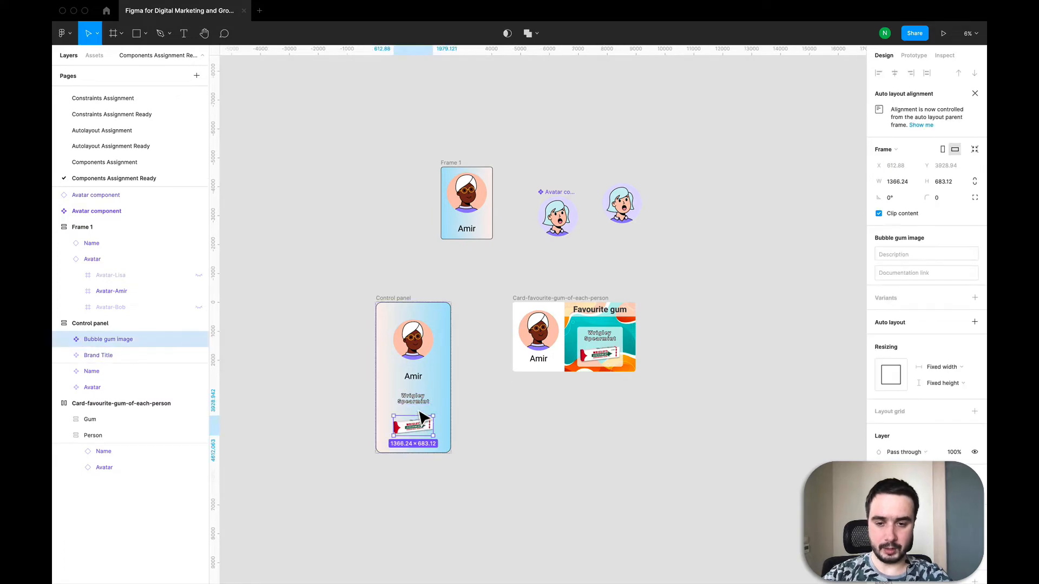
{"action": "left_click", "coordinate": [408, 404]}
{"action": "left_click", "coordinate": [621, 429]}
{"action": "scroll", "coordinate": [592, 336], "scroll_direction": "up", "scroll_amount": 4}
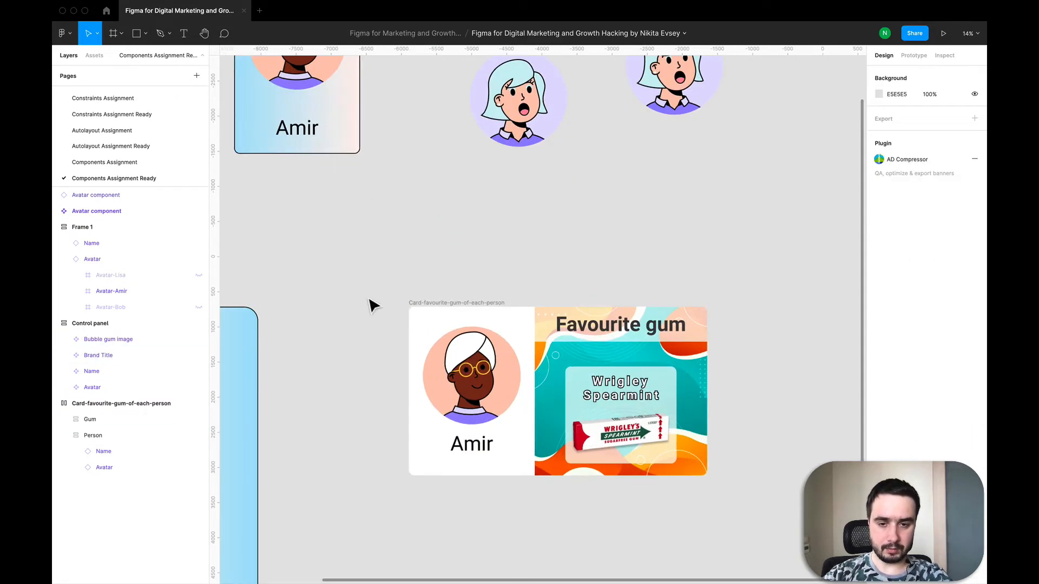
{"action": "scroll", "coordinate": [366, 302], "scroll_direction": "down", "scroll_amount": 2}
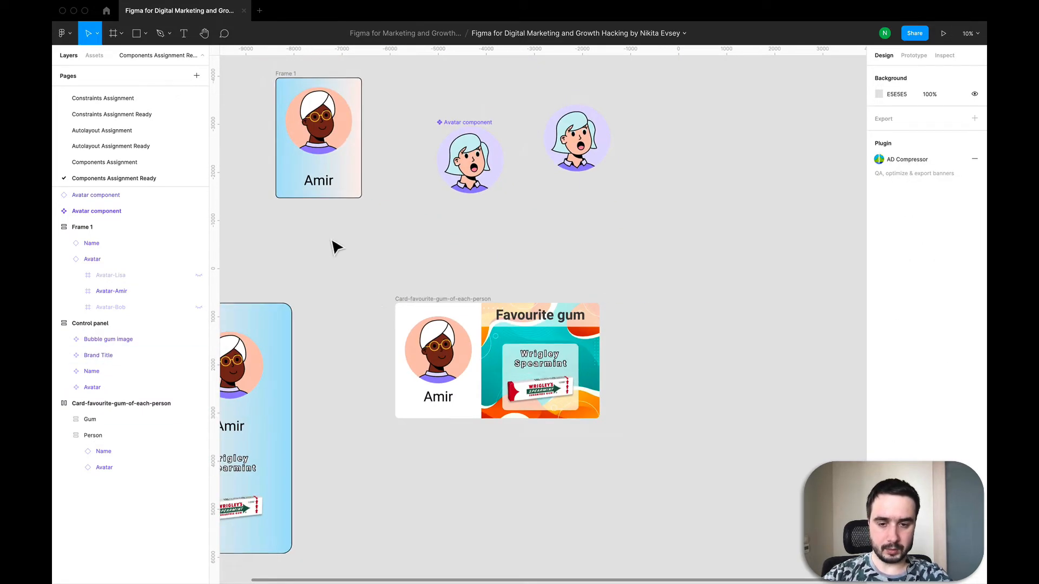
Examine the card's Person and Gum frames and expand their nested layers
{"action": "left_click", "coordinate": [428, 319]}
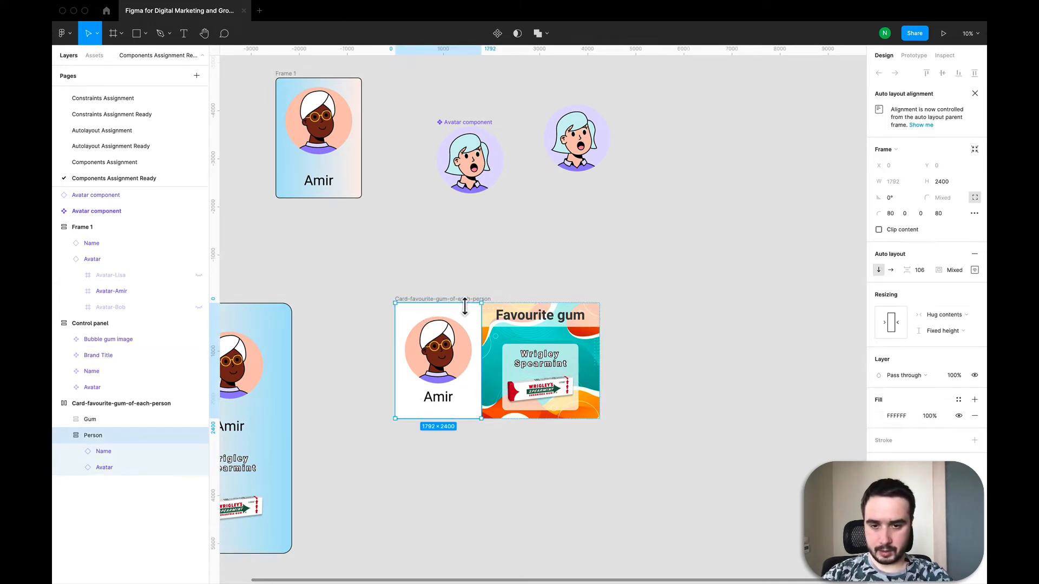
{"action": "left_click", "coordinate": [432, 301]}
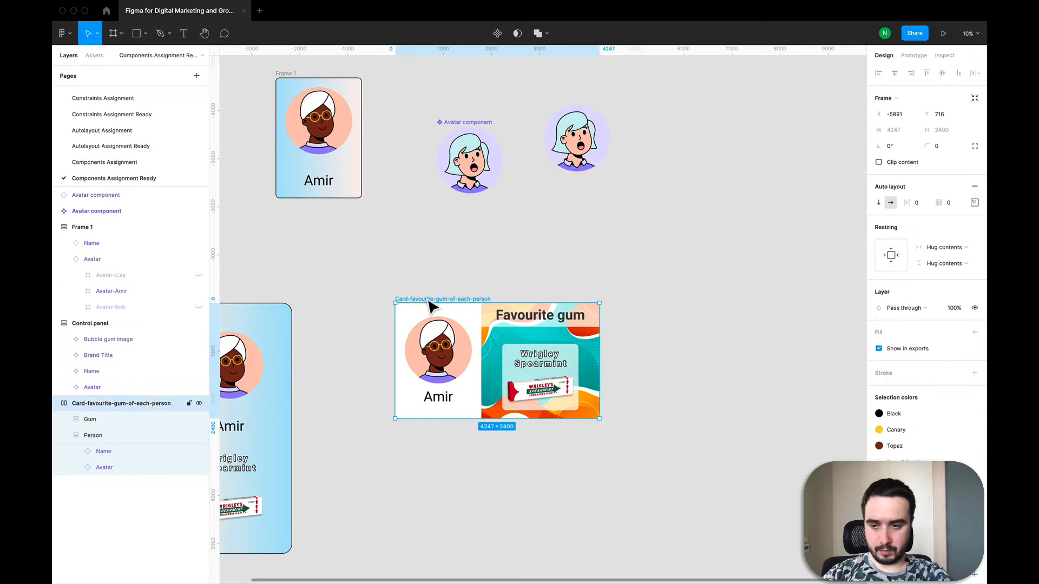
{"action": "left_click", "coordinate": [64, 436]}
{"action": "left_click", "coordinate": [63, 419]}
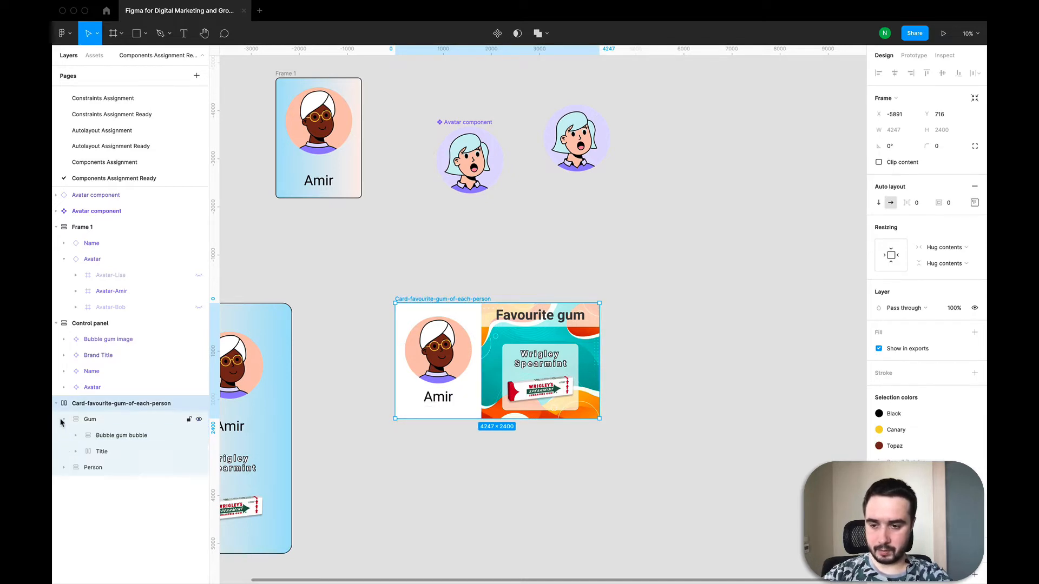
{"action": "left_click", "coordinate": [64, 467]}
{"action": "left_click", "coordinate": [75, 451]}
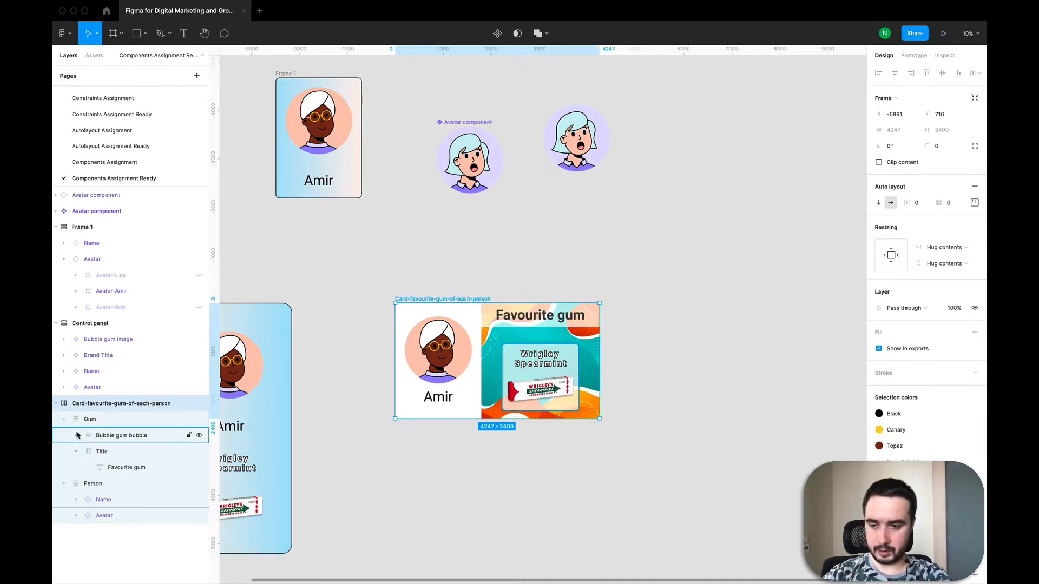
{"action": "left_click", "coordinate": [76, 435]}
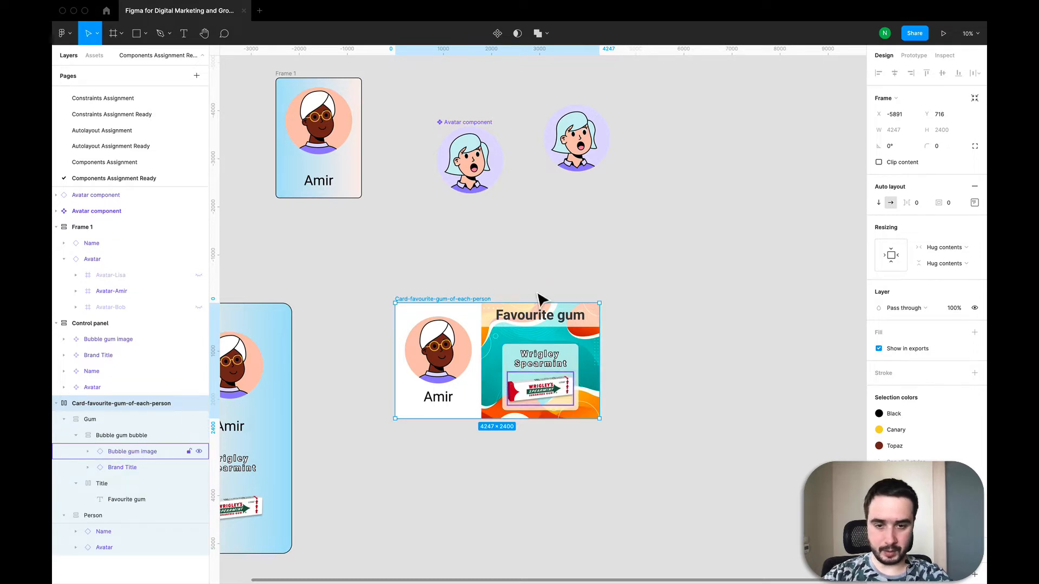
Switch the Person frame's height resizing to hug contents
{"action": "left_click", "coordinate": [315, 335]}
{"action": "left_click", "coordinate": [460, 326]}
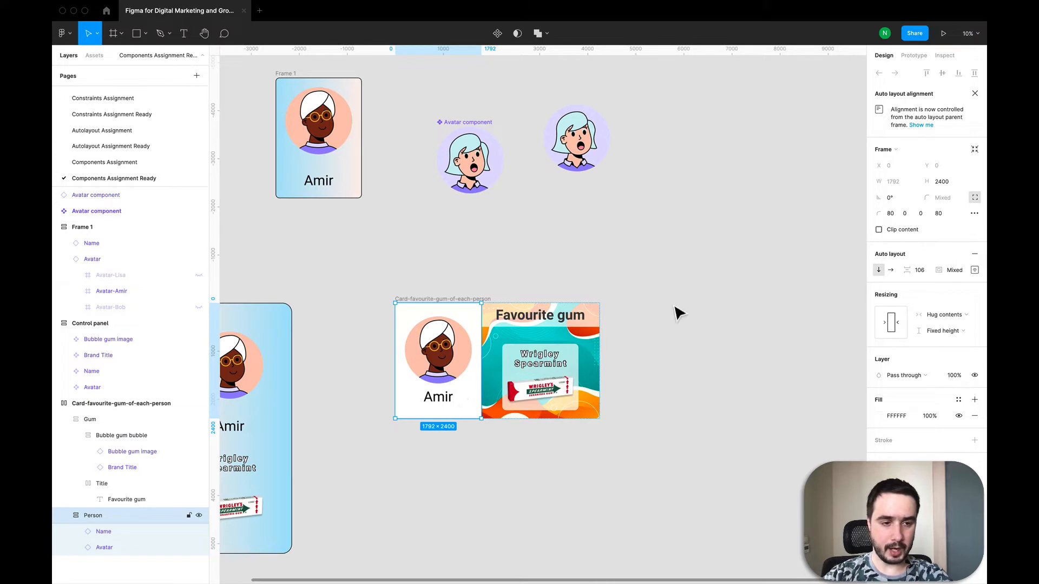
{"action": "left_click", "coordinate": [967, 332]}
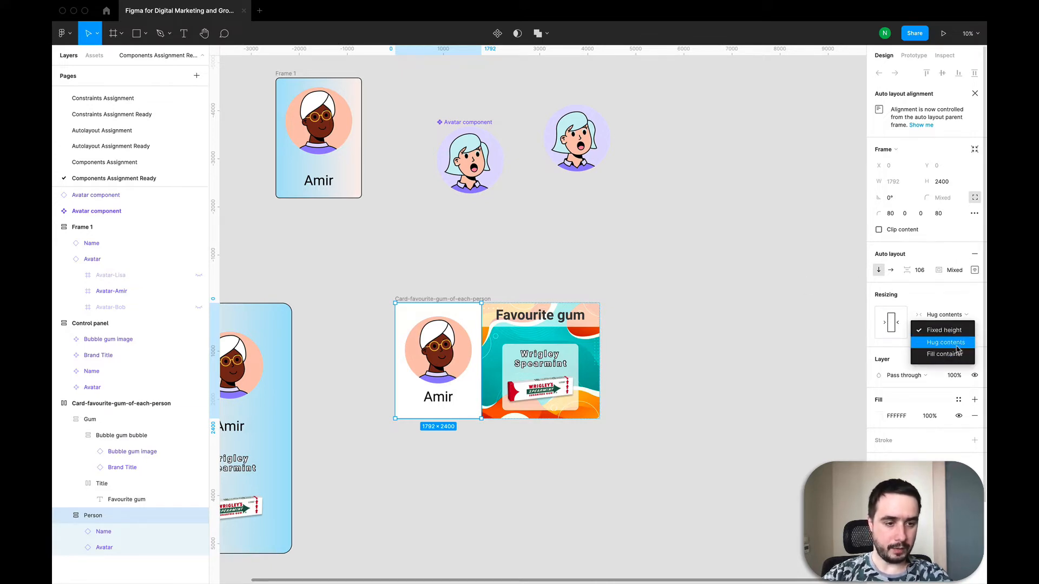
{"action": "left_click", "coordinate": [957, 345]}
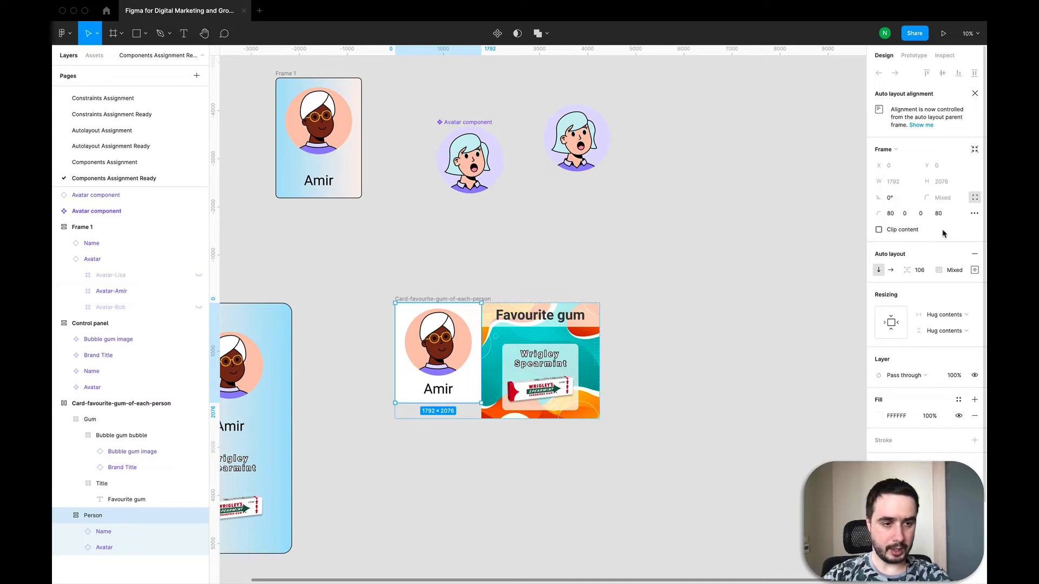
{"action": "left_click", "coordinate": [925, 271]}
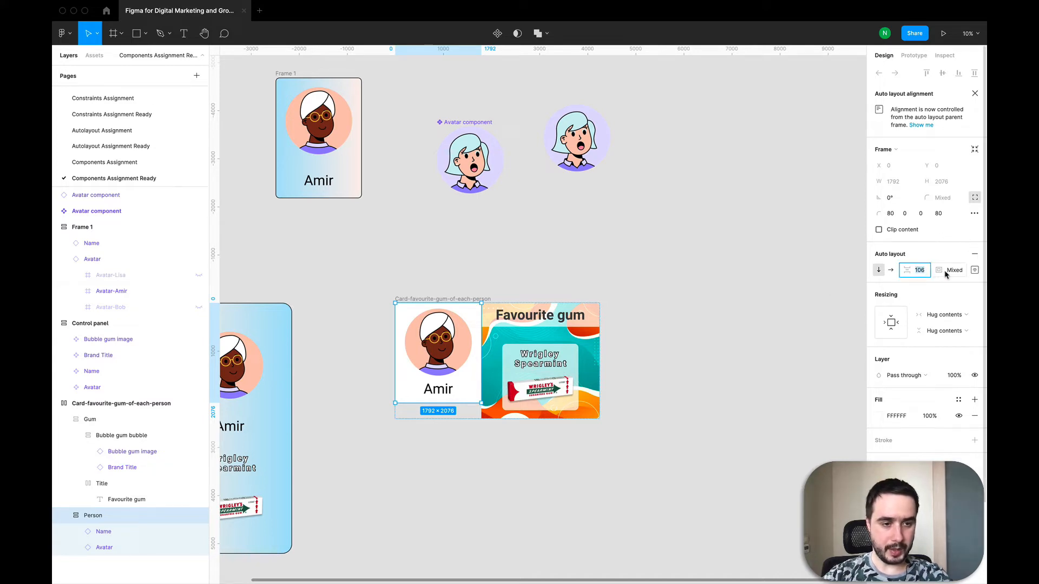
{"action": "left_click", "coordinate": [974, 270]}
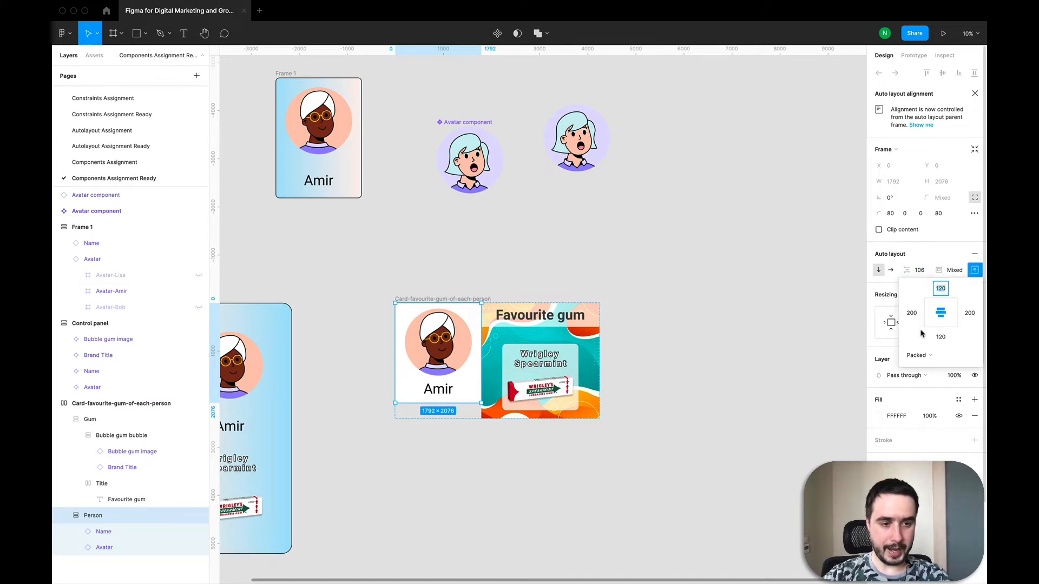
{"action": "left_click", "coordinate": [688, 345]}
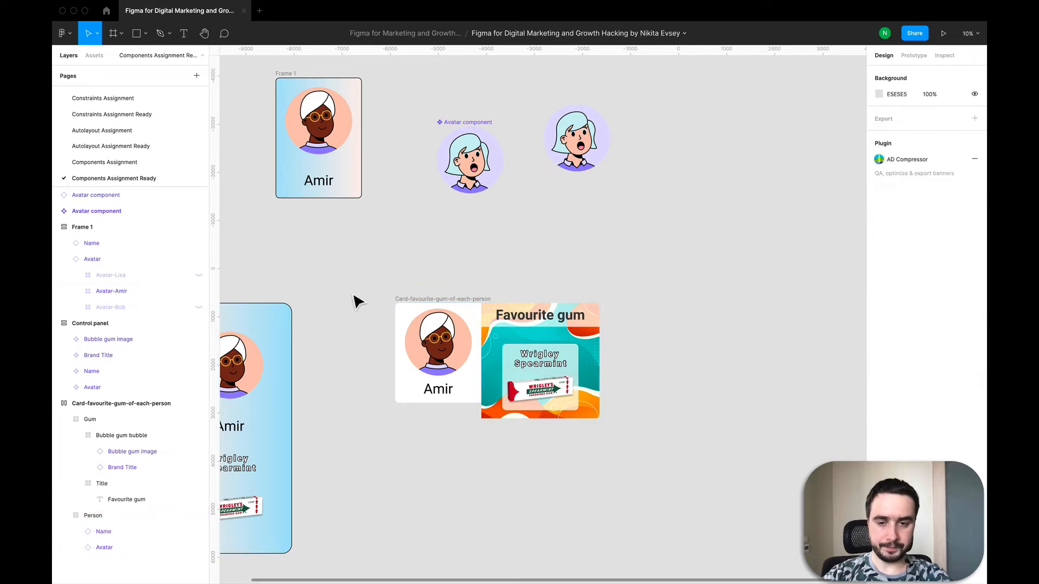
Restore the Person frame to a fixed height, stretching it back to 2400 tall
{"action": "left_click", "coordinate": [417, 322]}
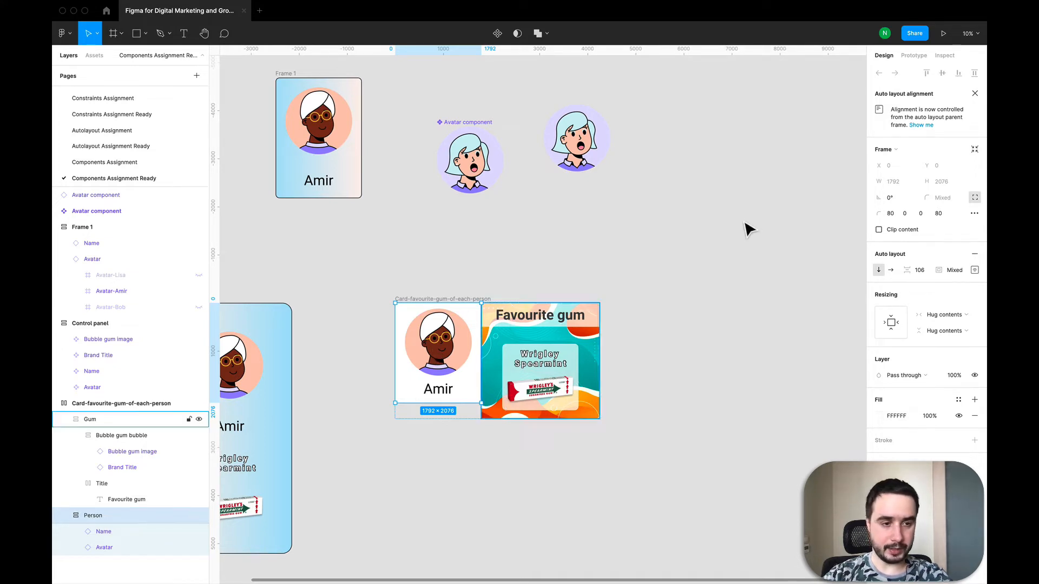
{"action": "left_click", "coordinate": [944, 332]}
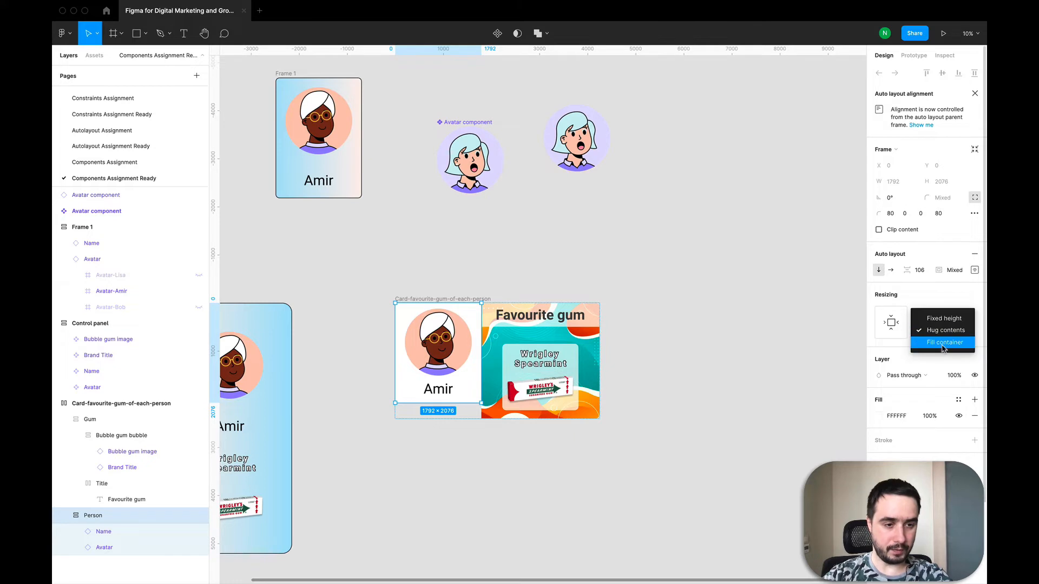
{"action": "left_click", "coordinate": [941, 319]}
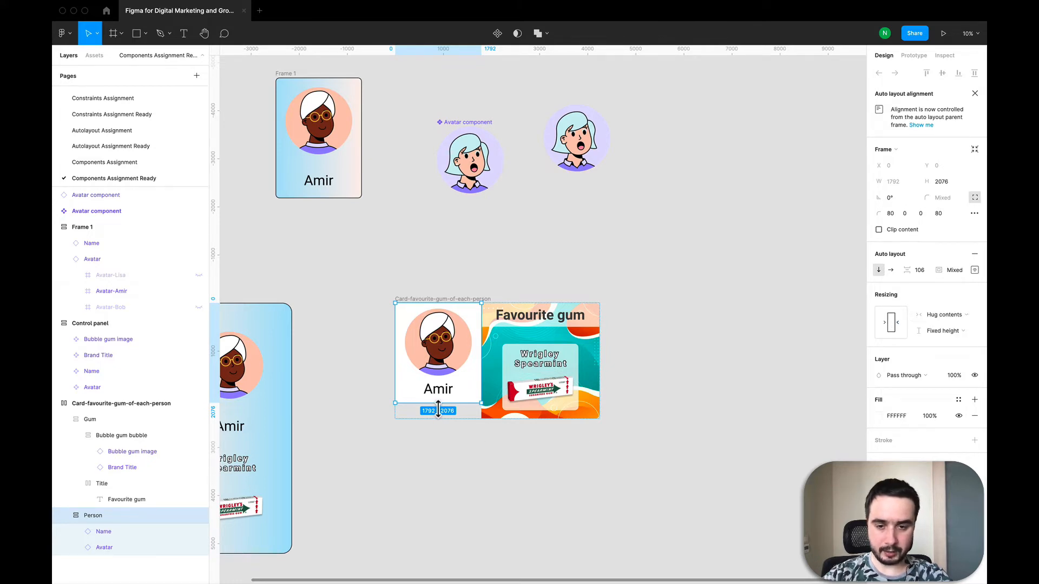
{"action": "left_click_drag", "start_coordinate": [439, 404], "coordinate": [438, 422]}
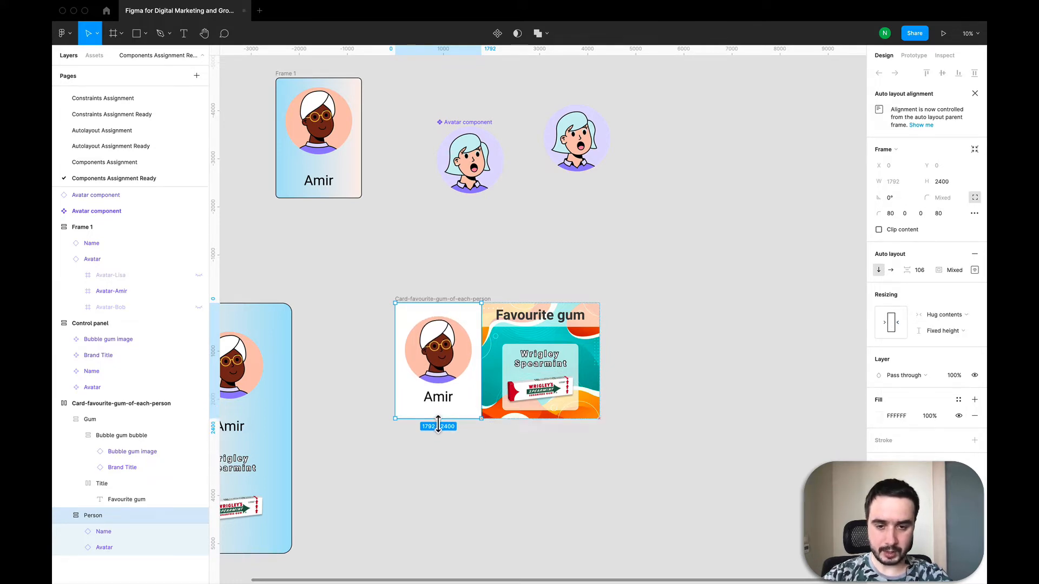
Set the Person frame's auto layout top padding to 220 and bottom padding to 200
{"action": "left_click", "coordinate": [527, 327]}
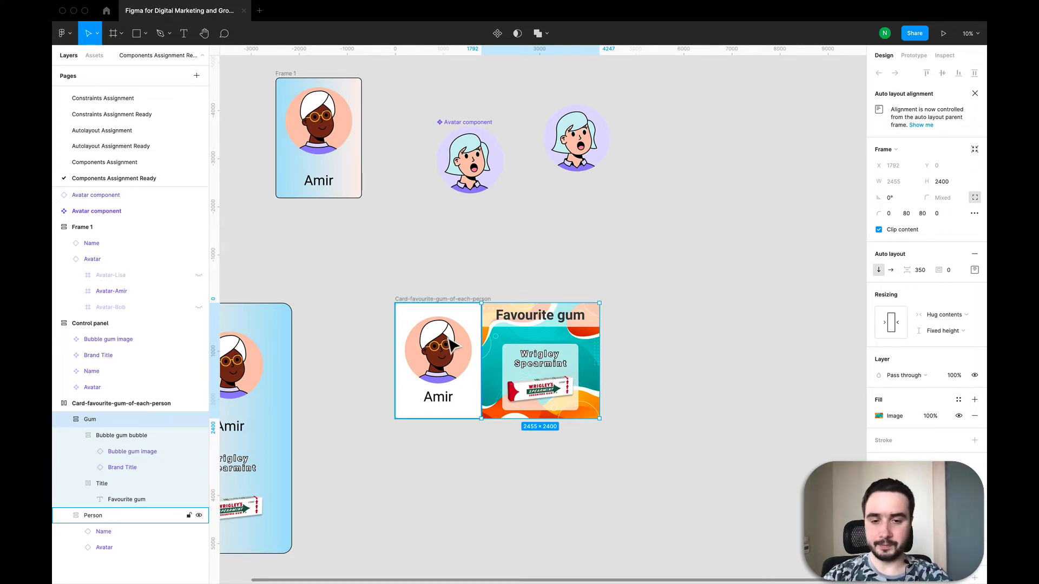
{"action": "left_click", "coordinate": [580, 432]}
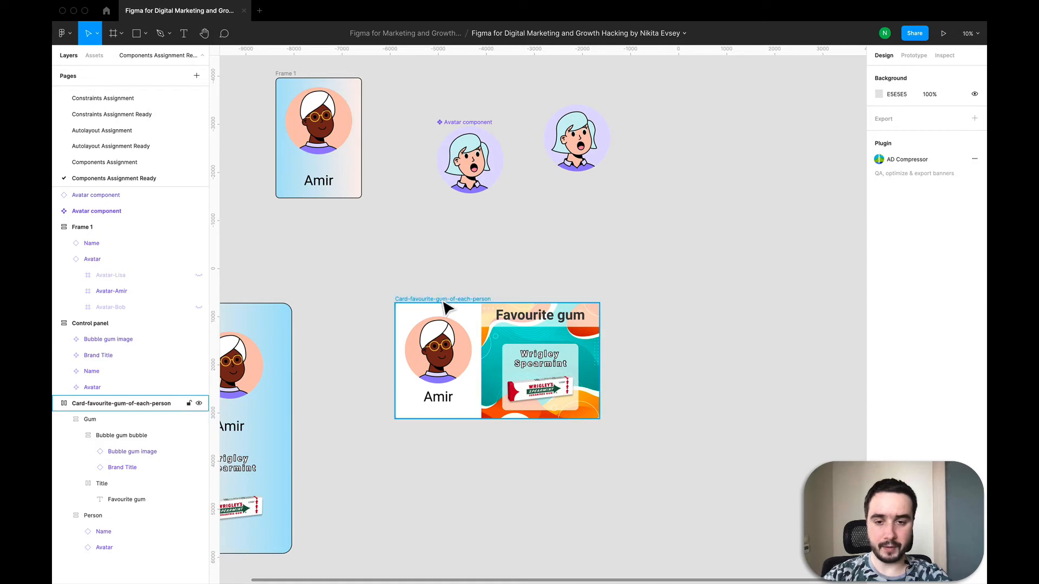
{"action": "left_click", "coordinate": [456, 342]}
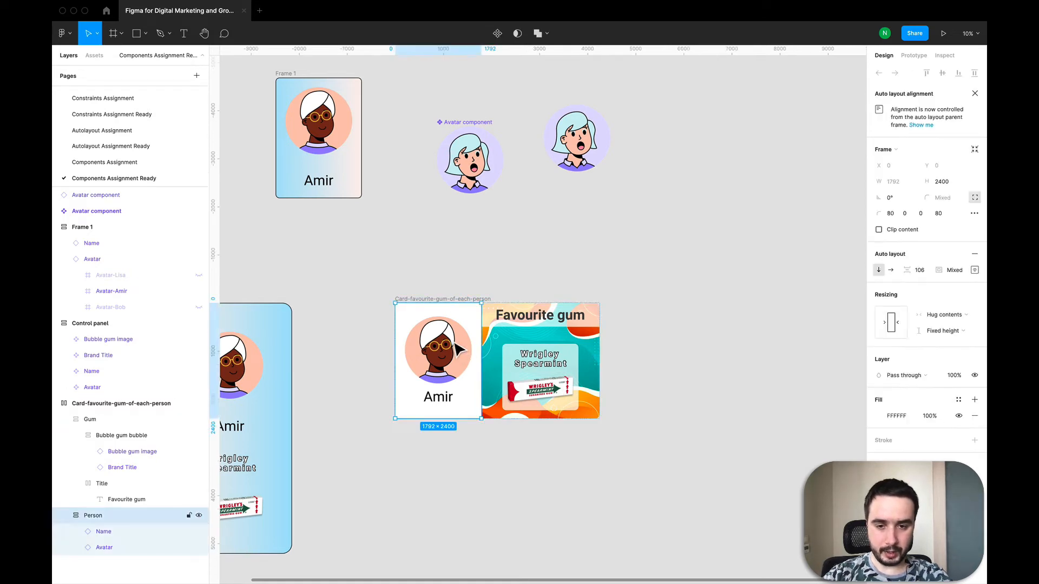
{"action": "left_click", "coordinate": [454, 339]}
{"action": "left_click", "coordinate": [436, 316]}
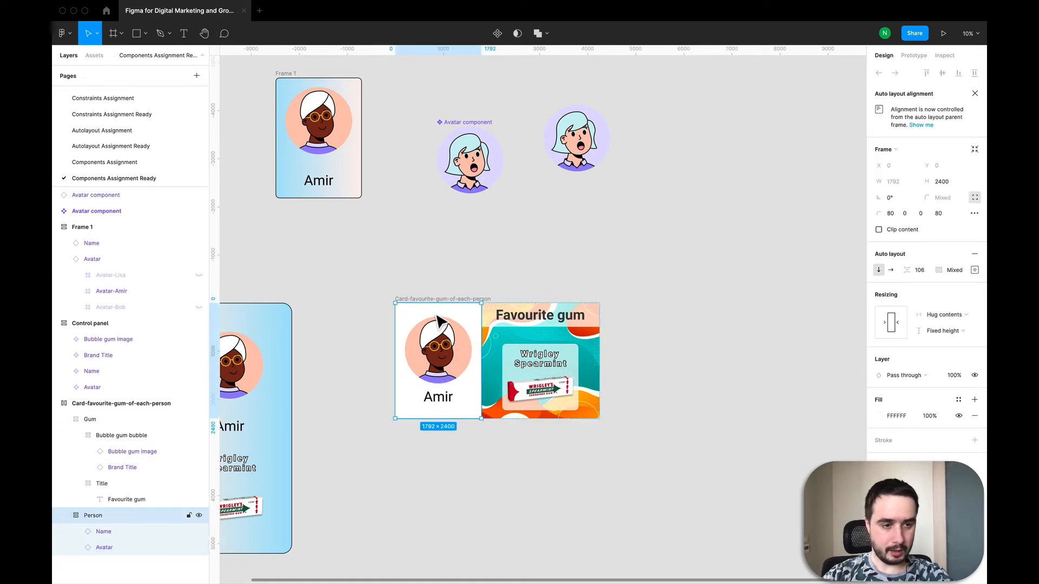
{"action": "left_click", "coordinate": [975, 270]}
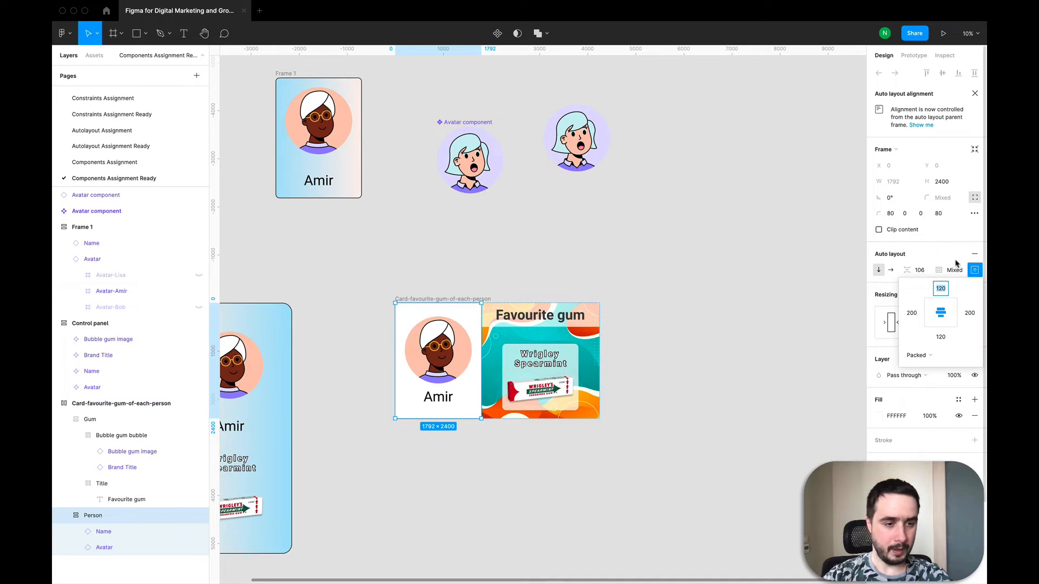
{"action": "left_click", "coordinate": [940, 289]}
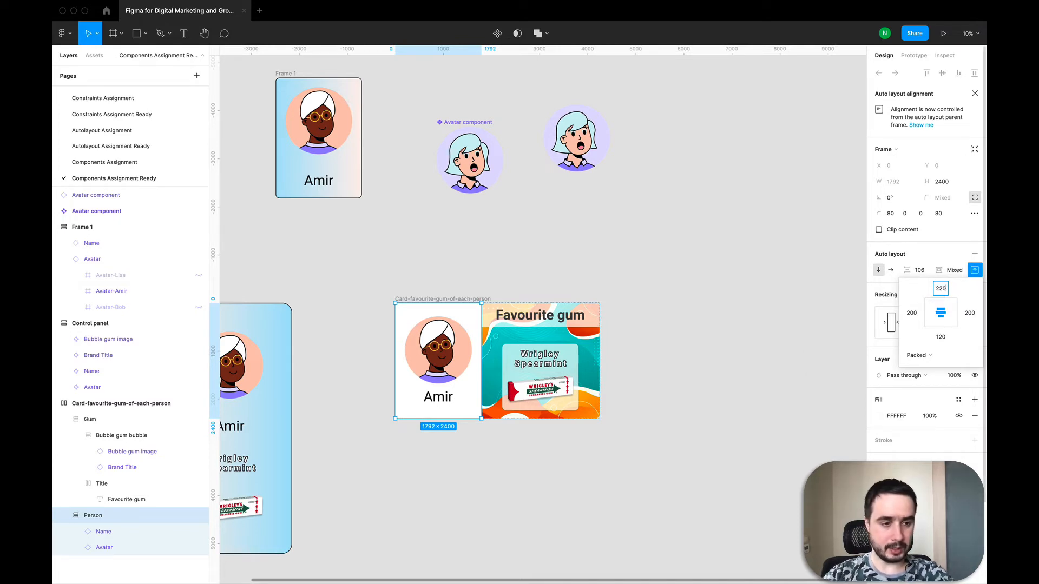
{"action": "key", "text": "Return"}
{"action": "left_click", "coordinate": [940, 338]}
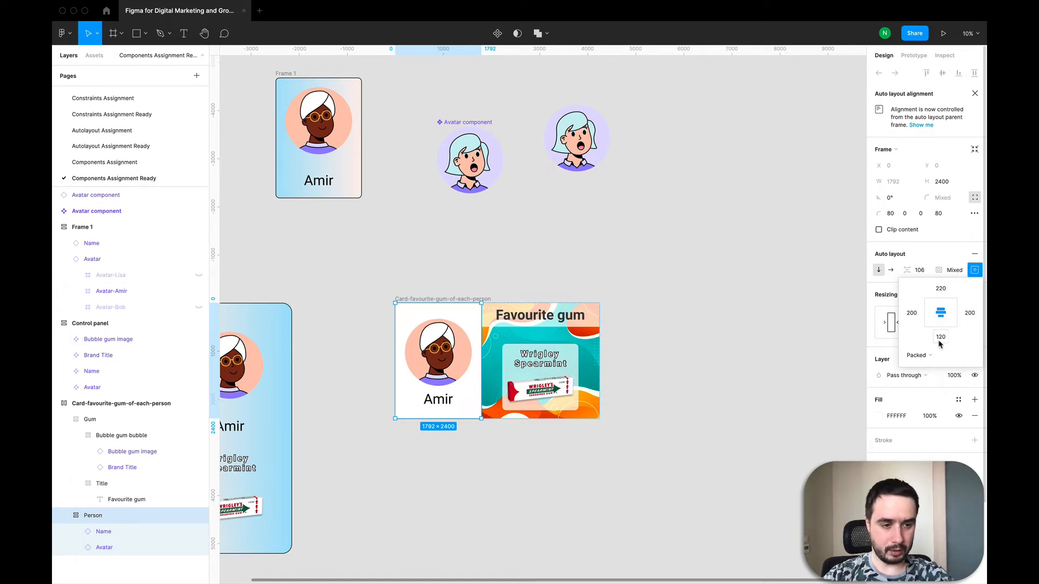
{"action": "type", "text": "200"}
{"action": "key", "text": "Return"}
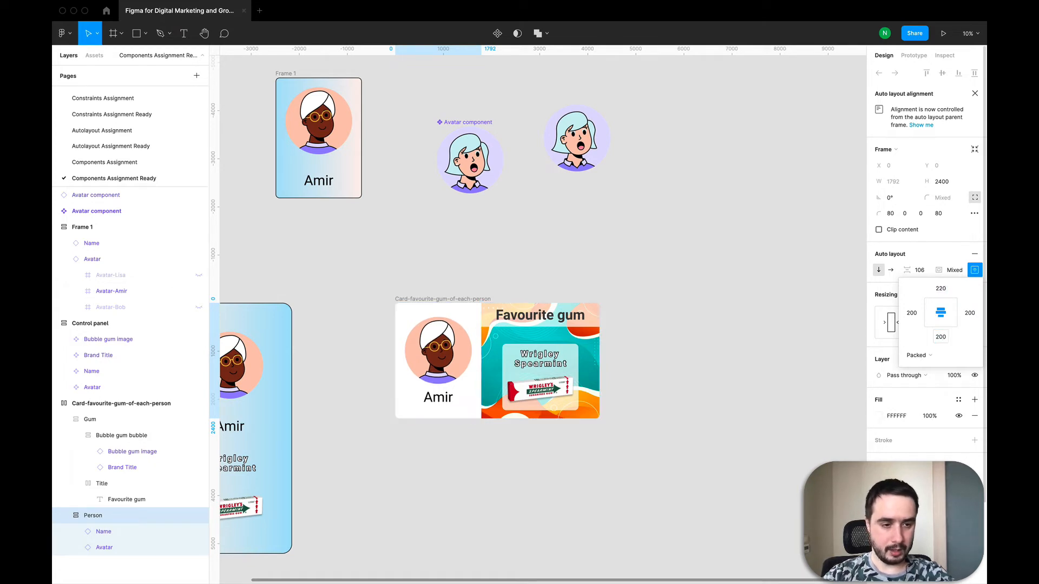
Try the Person frame's top padding at 133 and then 400
{"action": "left_click", "coordinate": [941, 341]}
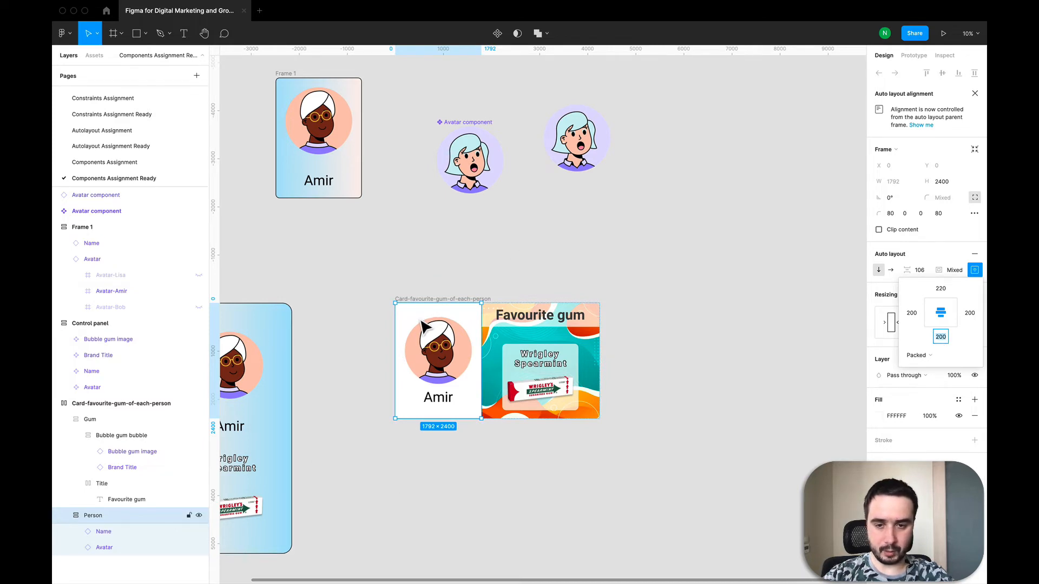
{"action": "left_click", "coordinate": [944, 291]}
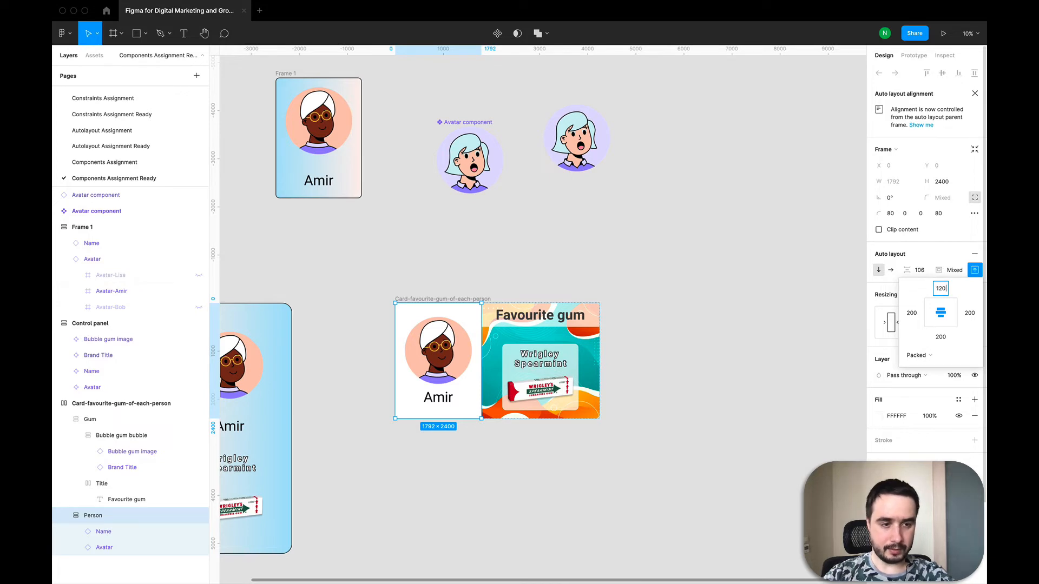
{"action": "type", "text": "133"}
{"action": "key", "text": "Return"}
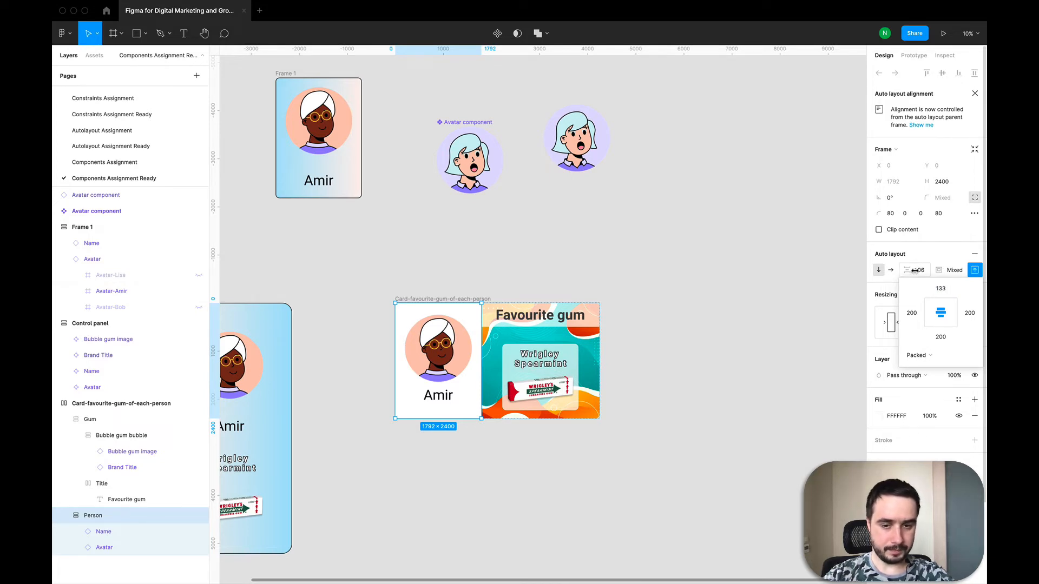
{"action": "left_click", "coordinate": [941, 291]}
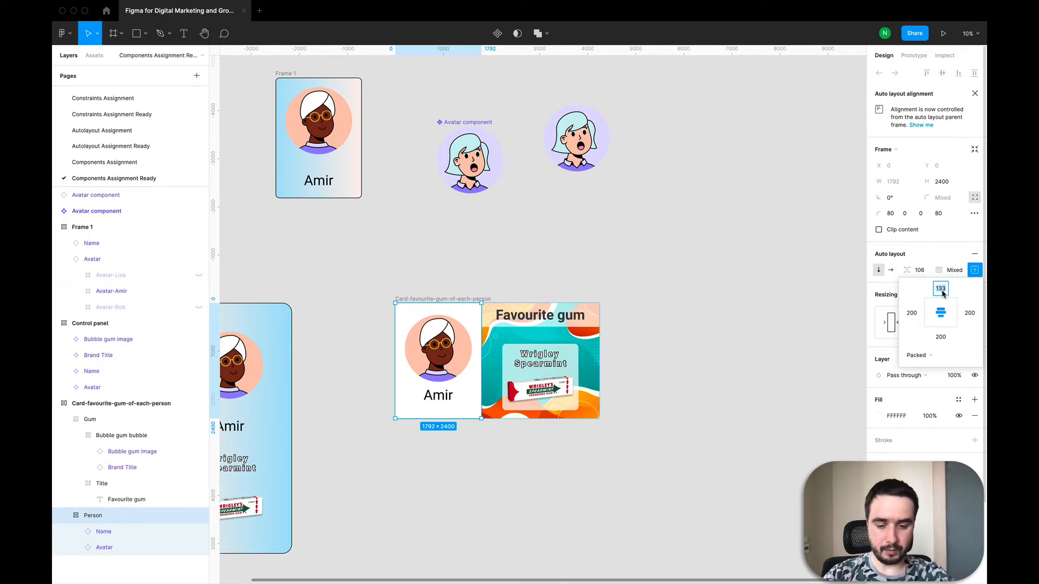
{"action": "key", "text": "Return"}
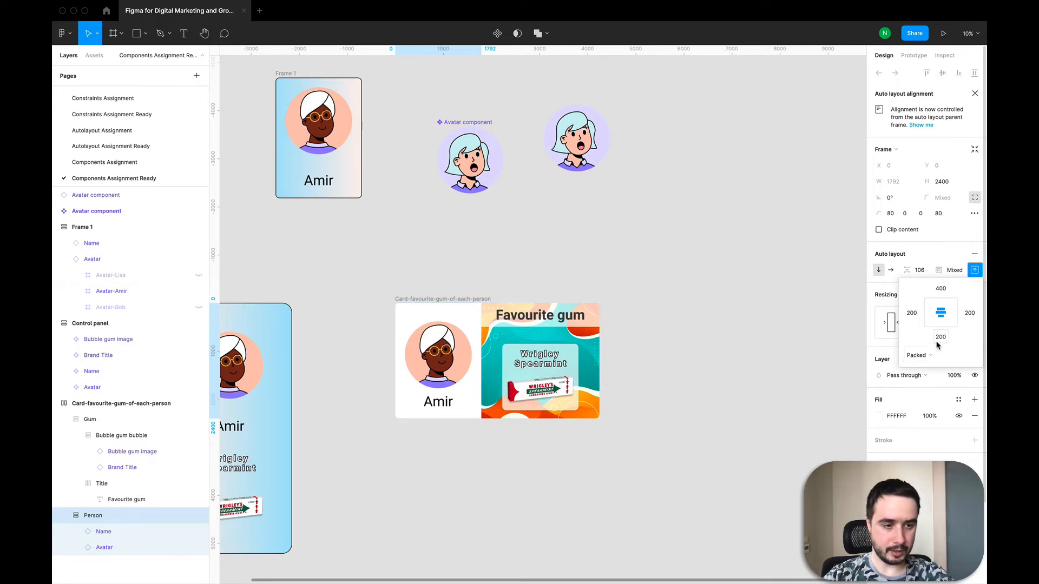
Set the Person frame's bottom padding to 400
{"action": "left_click", "coordinate": [936, 342]}
{"action": "type", "text": "400"}
{"action": "key", "text": "Return"}
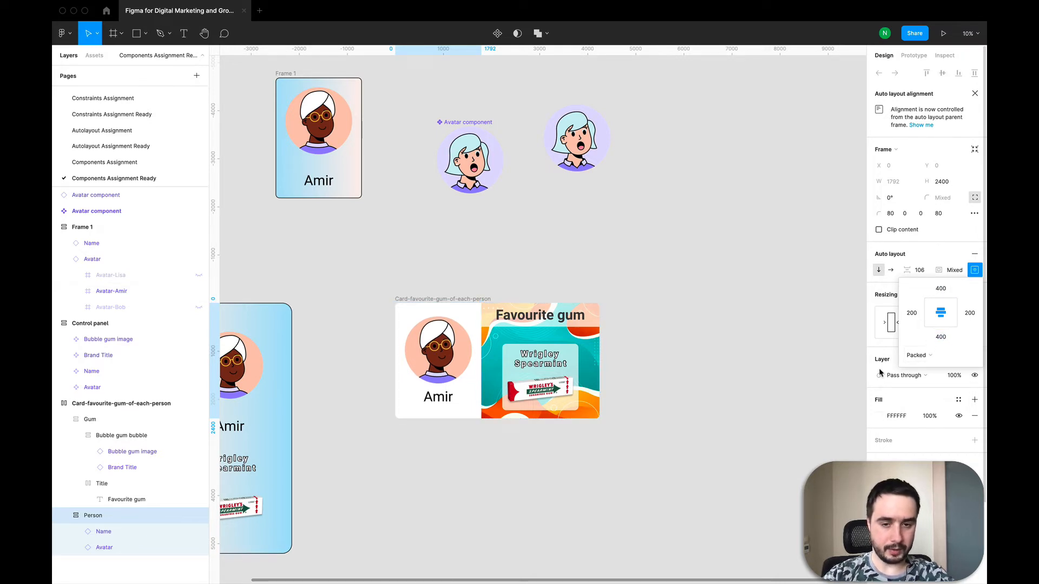
Return the Person frame's top and bottom paddings to 120
{"action": "left_click", "coordinate": [940, 288]}
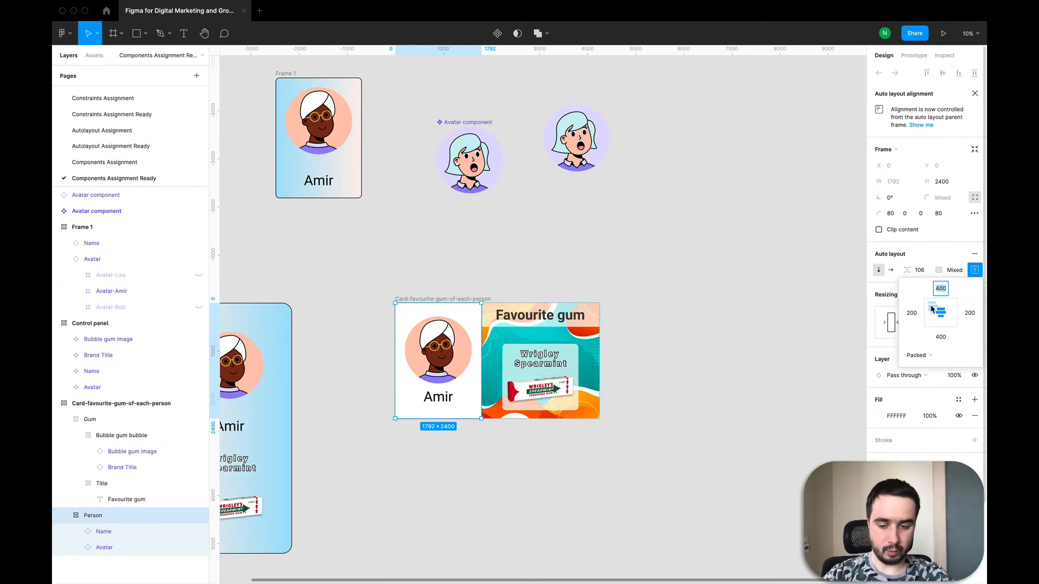
{"action": "key", "text": "Return"}
{"action": "left_click", "coordinate": [940, 337]}
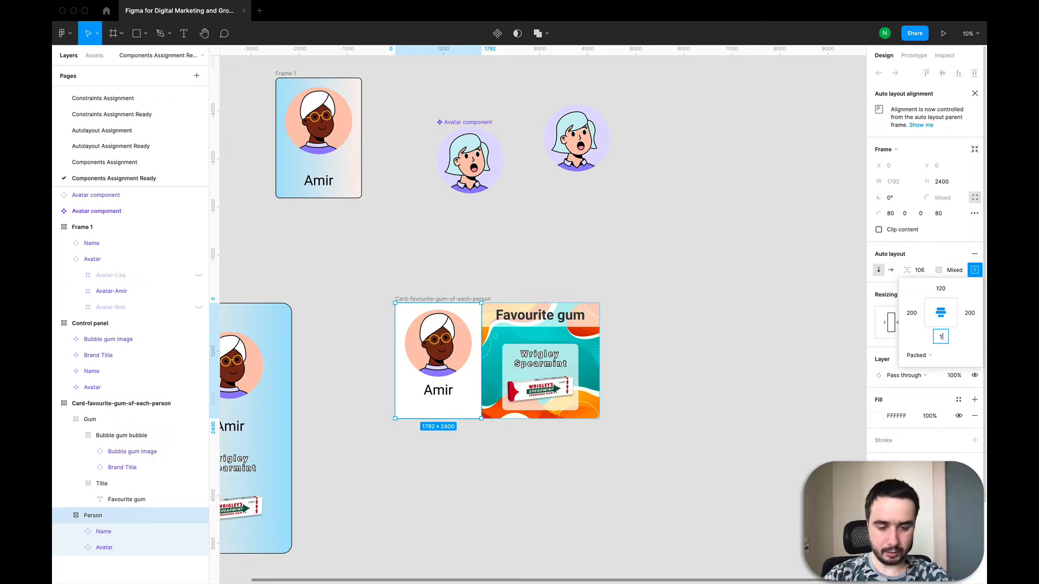
{"action": "type", "text": "120"}
{"action": "key", "text": "Return"}
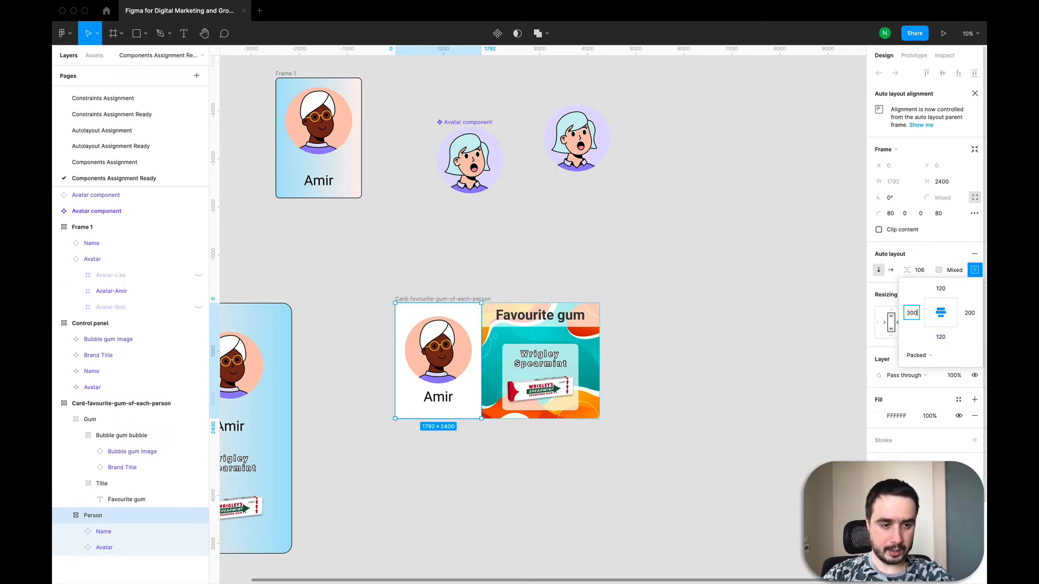
Try the Person frame's left padding at 300 and then 500, and undo both changes
{"action": "type", "text": "300"}
{"action": "key", "text": "Return"}
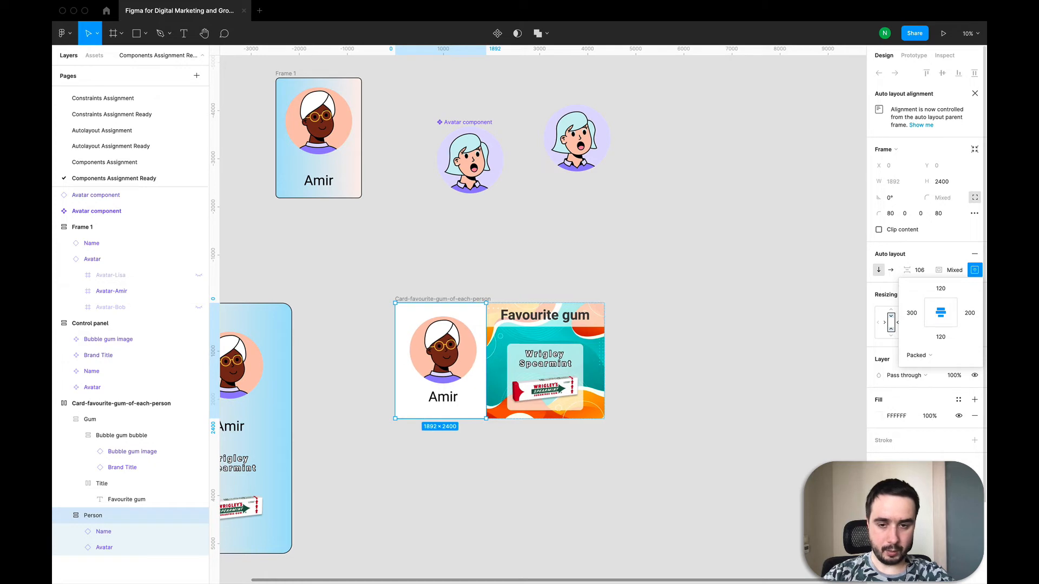
{"action": "left_click", "coordinate": [912, 316]}
{"action": "type", "text": "500"}
{"action": "key", "text": "Return"}
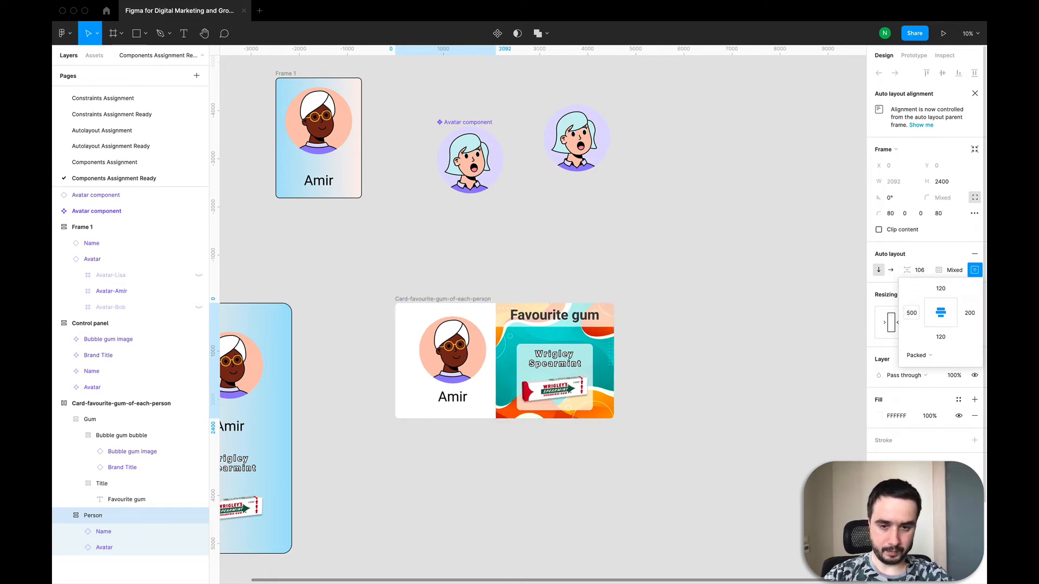
{"action": "key", "text": "super+z"}
{"action": "key", "text": "super+z"}
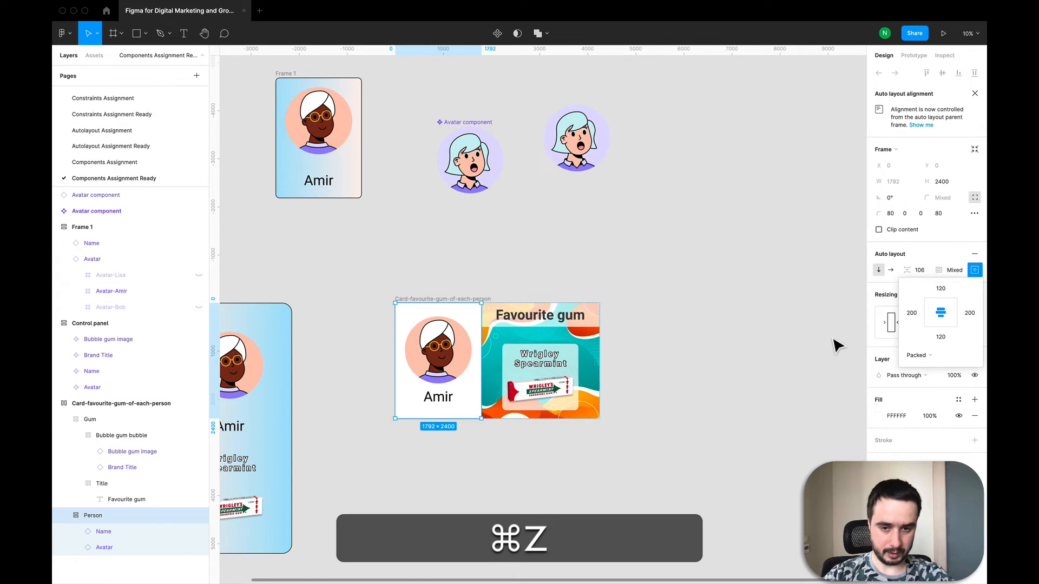
Centre-align the Favourite gum text inside the Title frame's auto layout
{"action": "left_click", "coordinate": [697, 373]}
{"action": "left_click", "coordinate": [546, 309]}
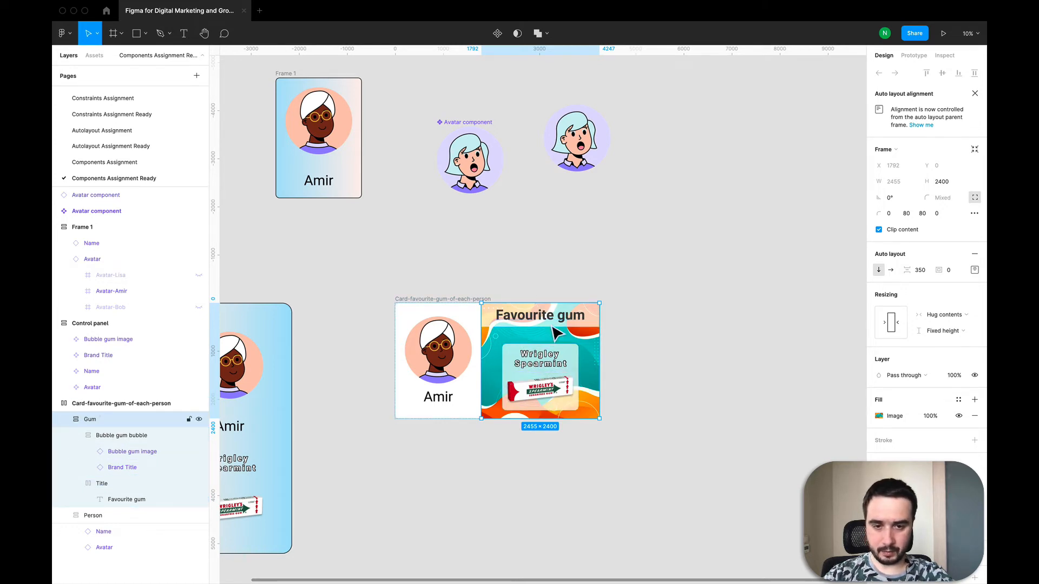
{"action": "left_click", "coordinate": [108, 485]}
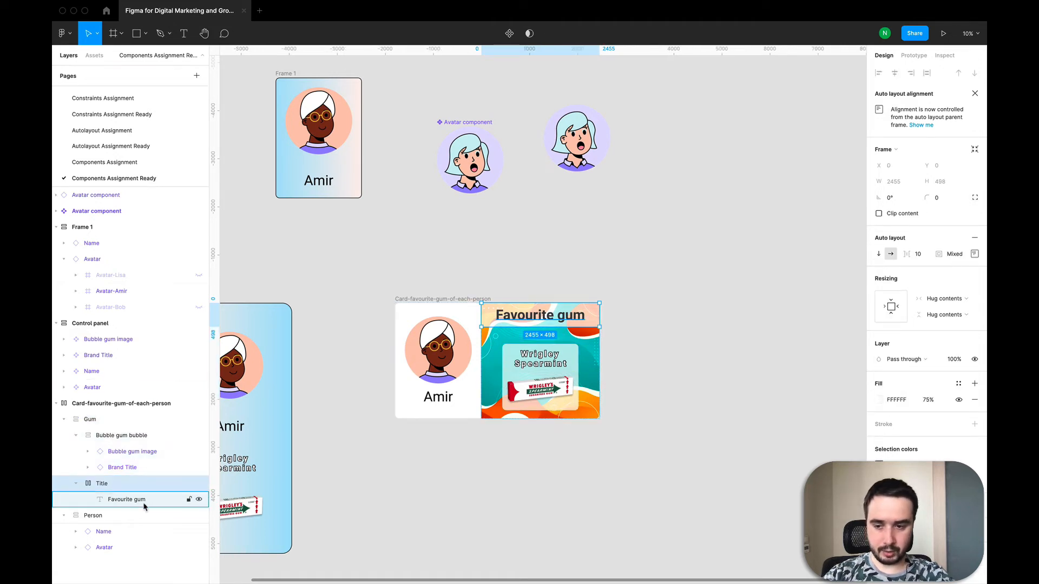
{"action": "left_click", "coordinate": [134, 505]}
{"action": "left_click", "coordinate": [120, 484]}
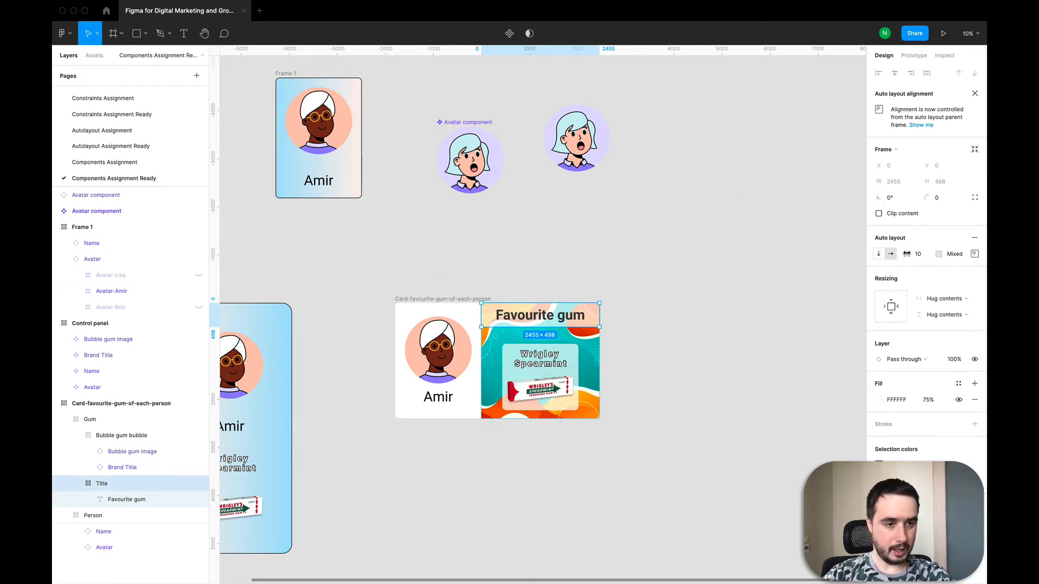
{"action": "left_click", "coordinate": [974, 254]}
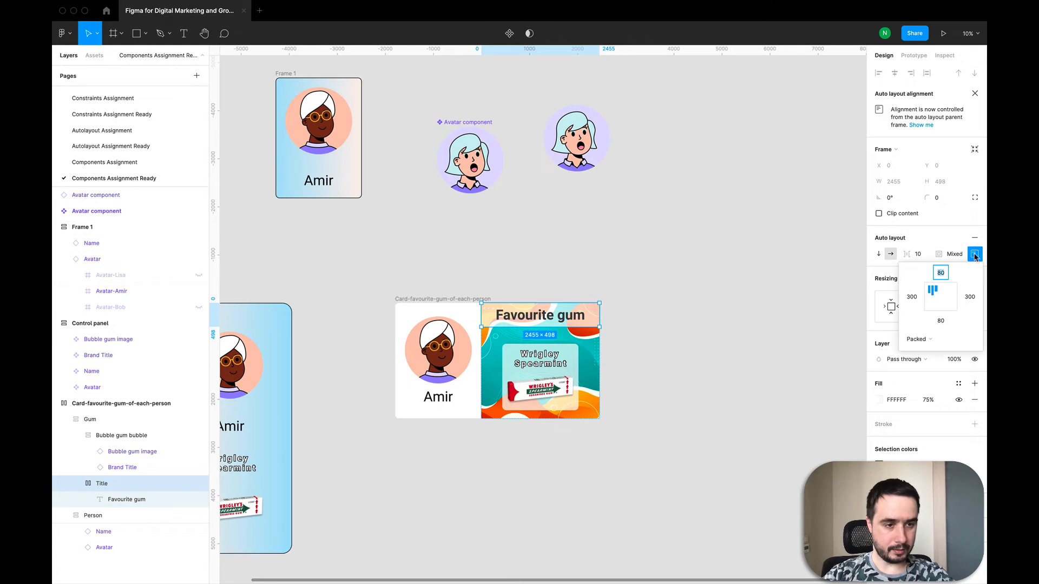
{"action": "left_click", "coordinate": [940, 296]}
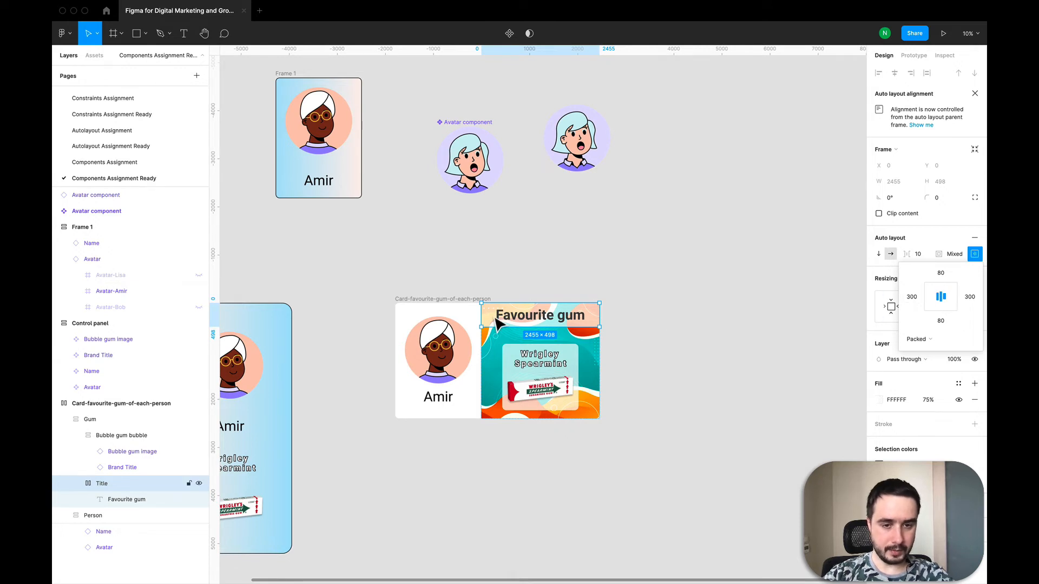
{"action": "left_click", "coordinate": [586, 244]}
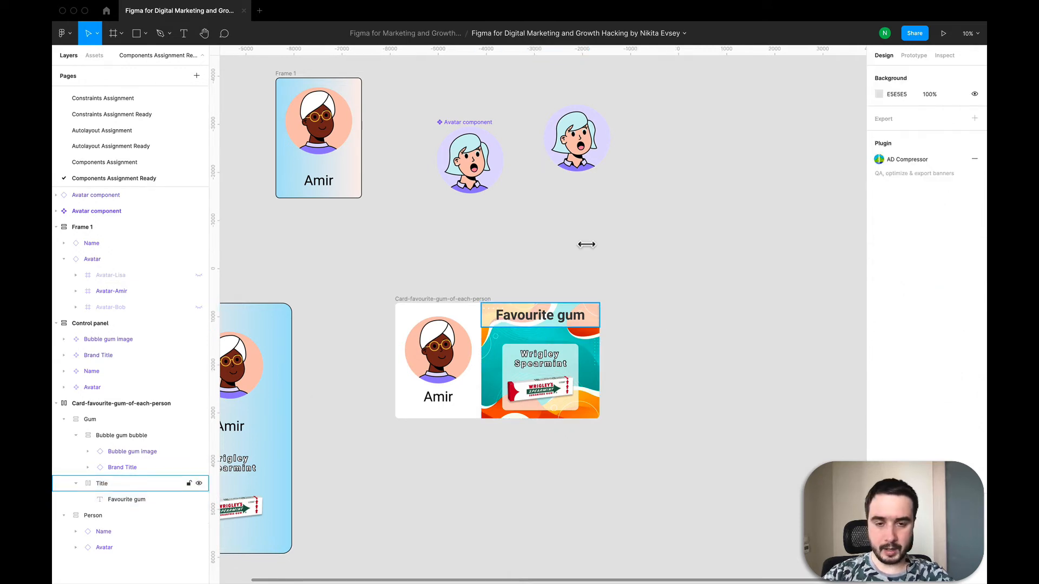
Try retyping the Favourite gum title text, then undo the edit
{"action": "left_click", "coordinate": [128, 482]}
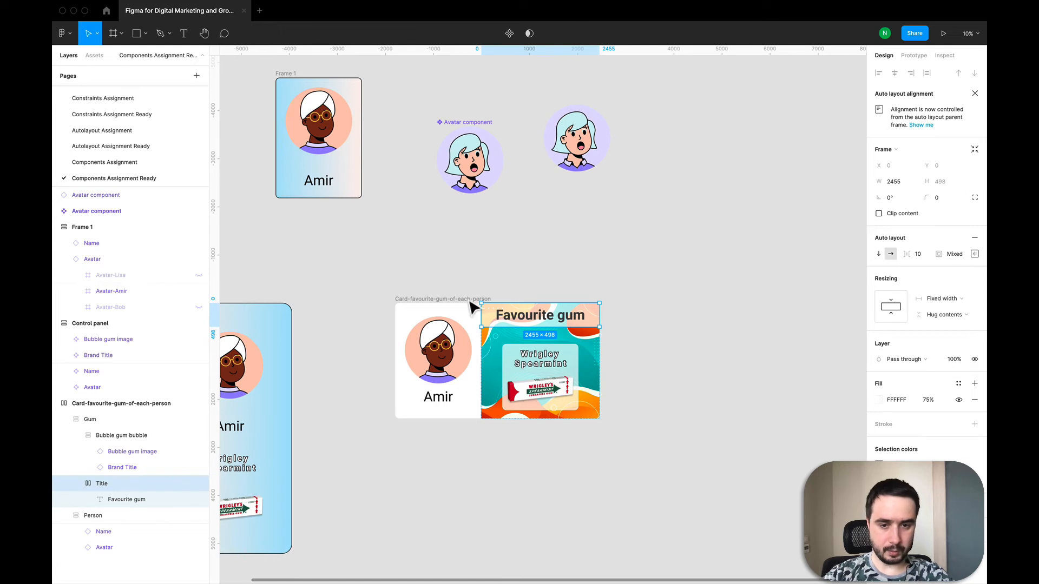
{"action": "scroll", "coordinate": [503, 319], "scroll_direction": "up", "scroll_amount": 5}
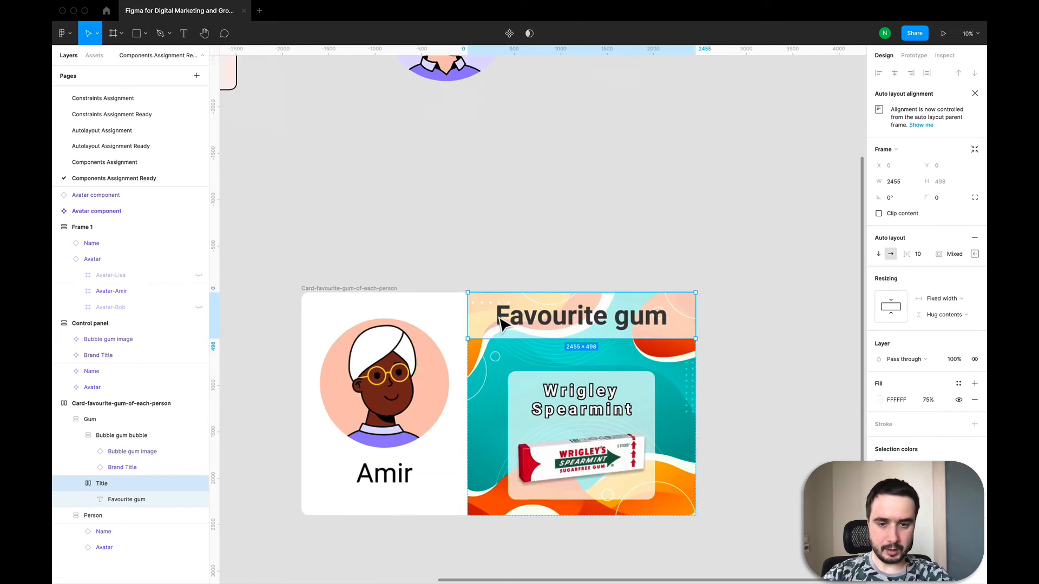
{"action": "double_click", "coordinate": [543, 323]}
{"action": "double_click", "coordinate": [544, 323]}
{"action": "double_click", "coordinate": [543, 323]}
{"action": "type", "text": "v"}
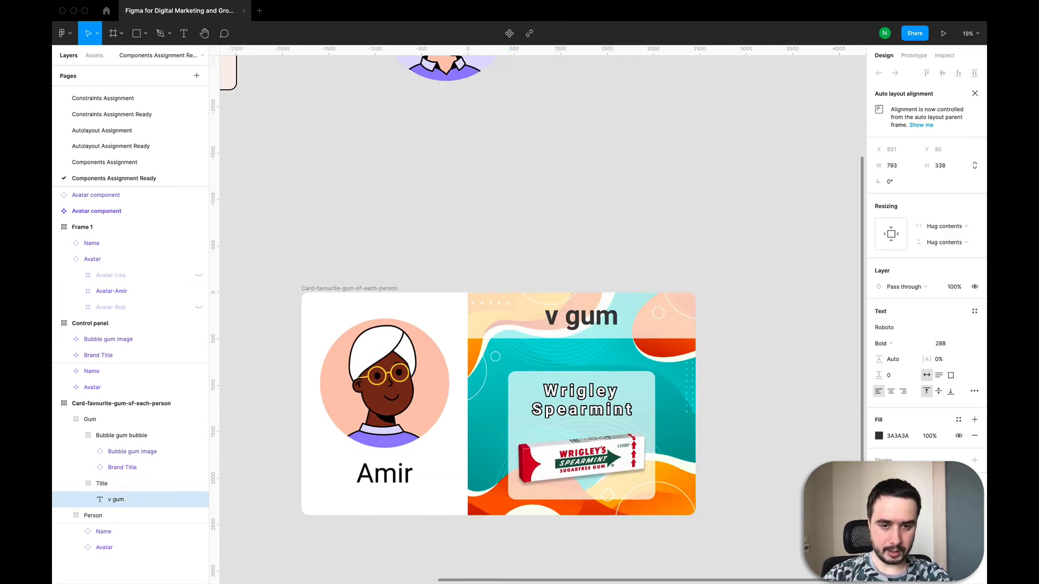
{"action": "key", "text": "super+z"}
{"action": "key", "text": "super+z"}
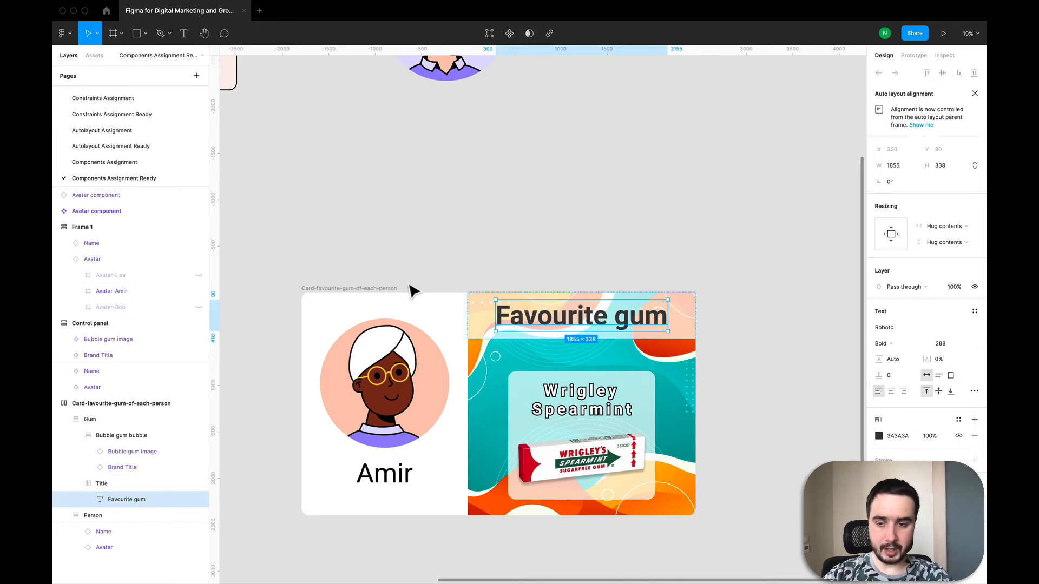
Toggle the Title frame's white fill visibility off and back on
{"action": "left_click", "coordinate": [100, 483]}
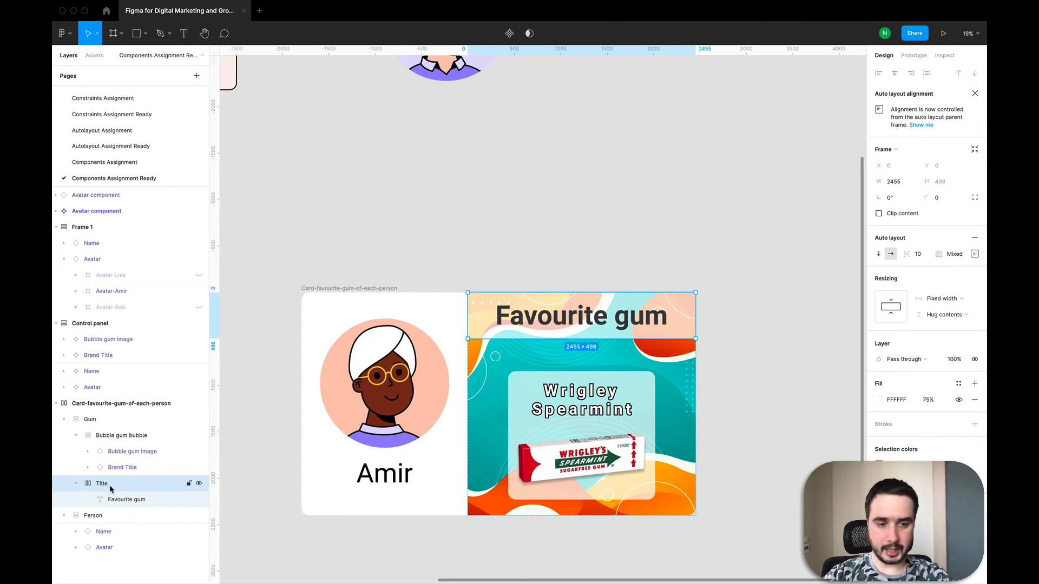
{"action": "left_click", "coordinate": [961, 403]}
{"action": "left_click", "coordinate": [962, 402]}
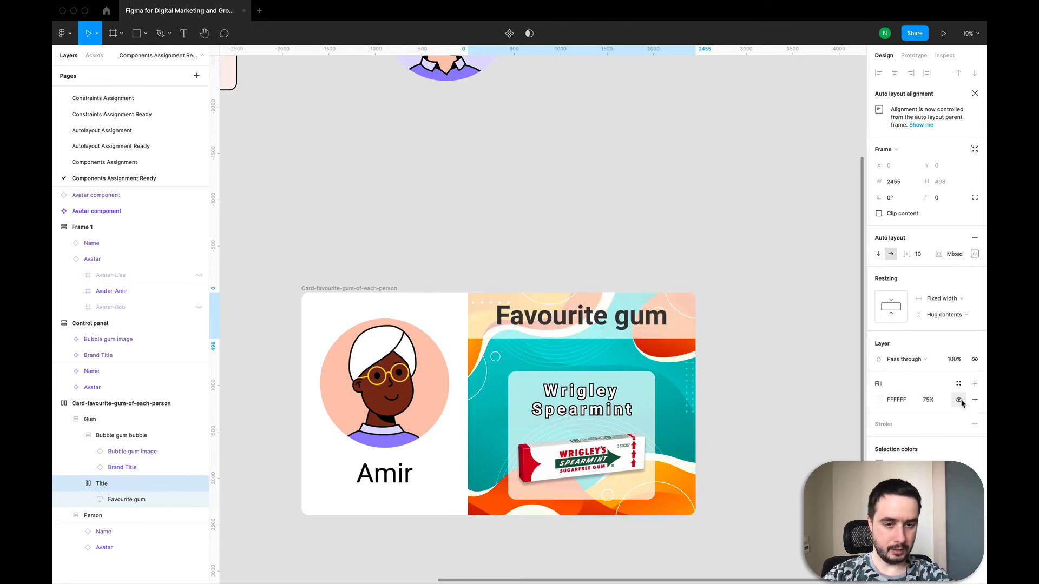
{"action": "left_click", "coordinate": [928, 400]}
{"action": "left_click", "coordinate": [790, 352]}
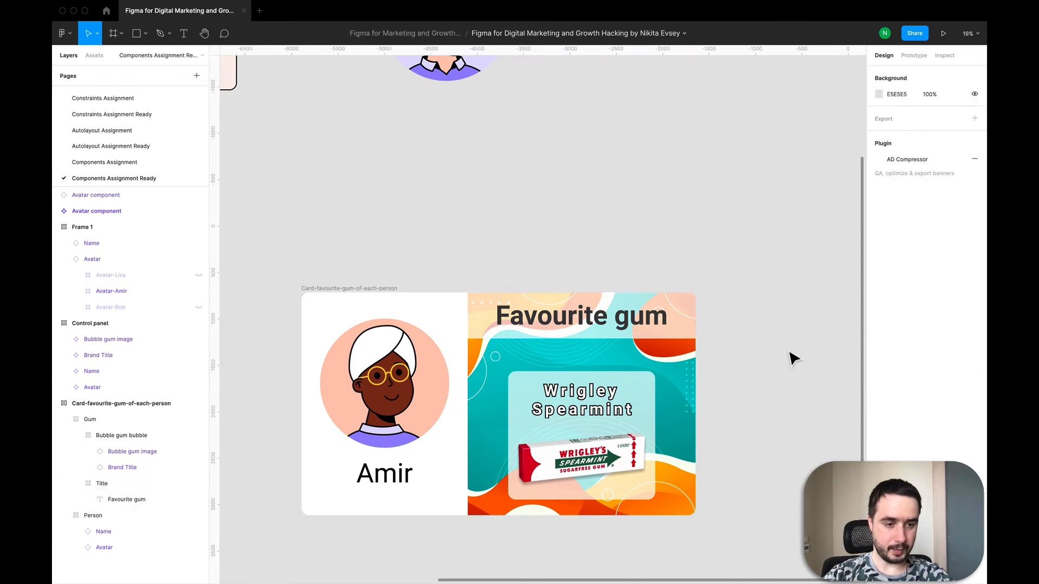
In the Control panel's Bubble gum image, hide the wrigley spearmint image and show the doublemint image
{"action": "left_click", "coordinate": [162, 419]}
{"action": "left_click", "coordinate": [162, 435]}
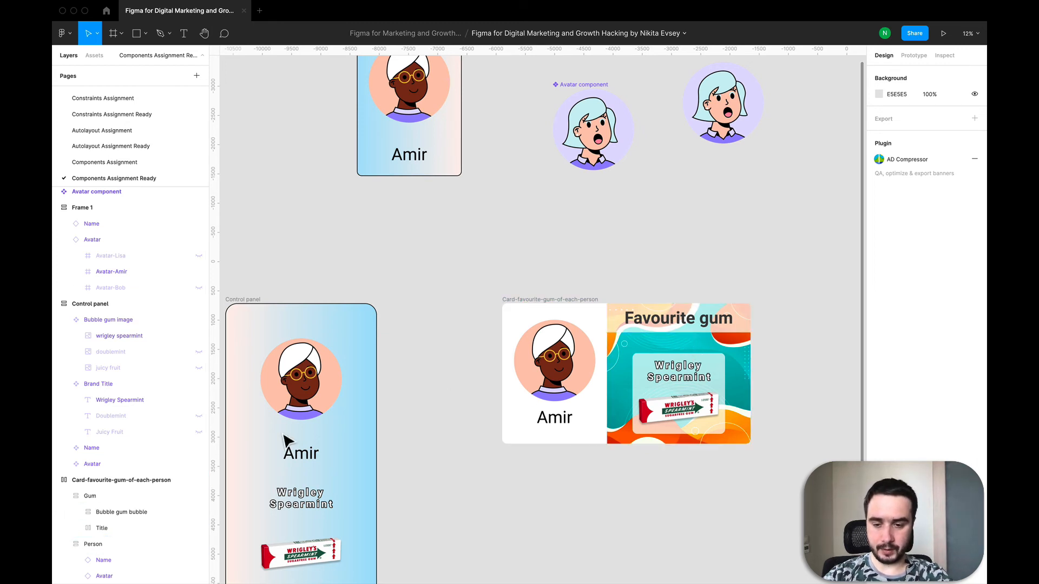
{"action": "scroll", "coordinate": [297, 524], "scroll_direction": "down", "scroll_amount": 3}
{"action": "left_click", "coordinate": [309, 457]}
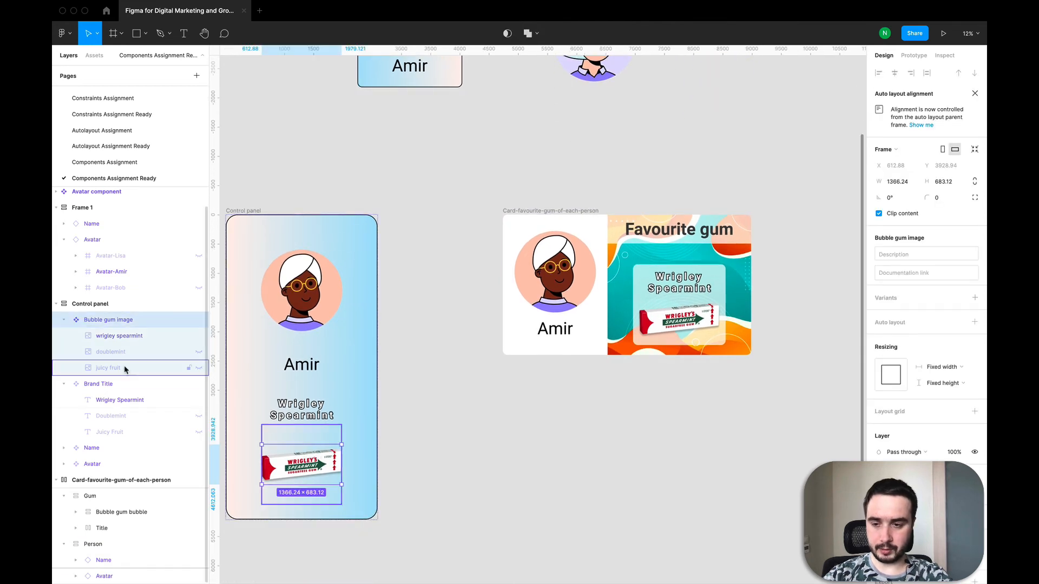
{"action": "left_click", "coordinate": [198, 335]}
{"action": "left_click", "coordinate": [198, 353]}
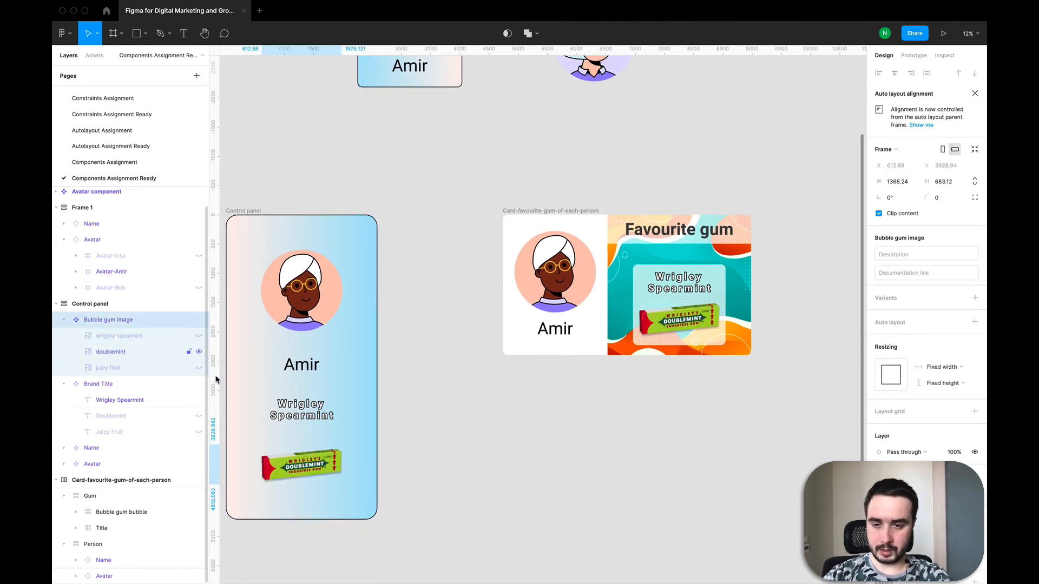
In the Control panel's Brand Title, hide the Wrigley Spearmint text and show the Doublemint text
{"action": "left_click", "coordinate": [163, 383]}
{"action": "left_click", "coordinate": [199, 400]}
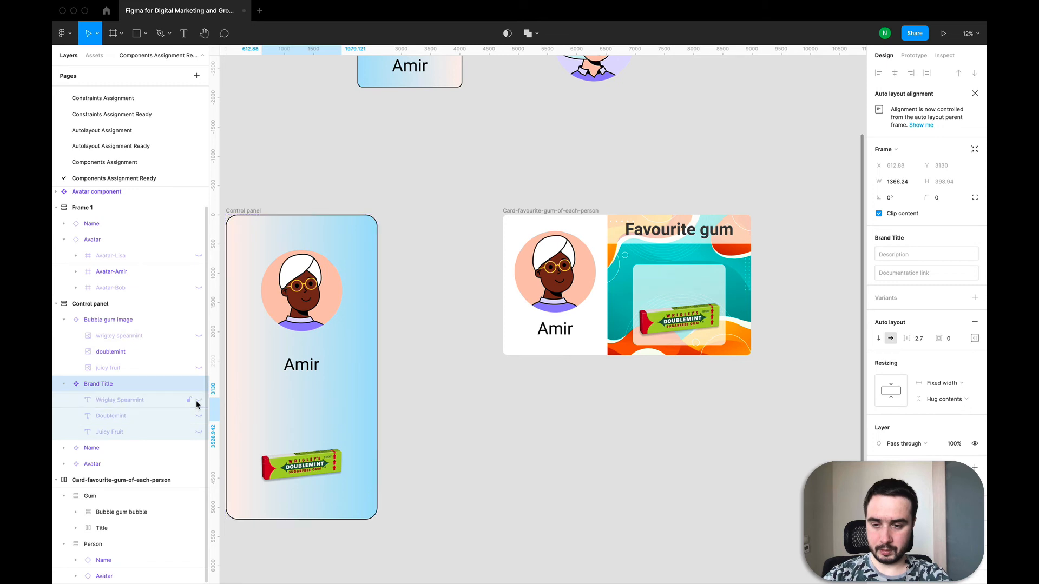
{"action": "left_click", "coordinate": [199, 416]}
{"action": "left_click", "coordinate": [694, 448]}
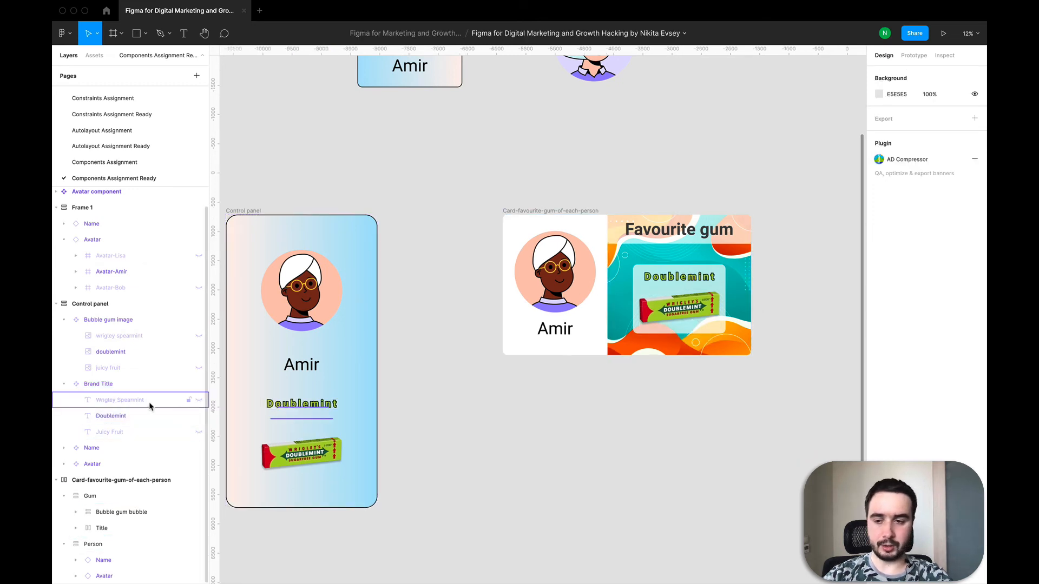
Switch the Control panel's brand title and bubble gum image to the Juicy Fruit layers
{"action": "left_click", "coordinate": [199, 416]}
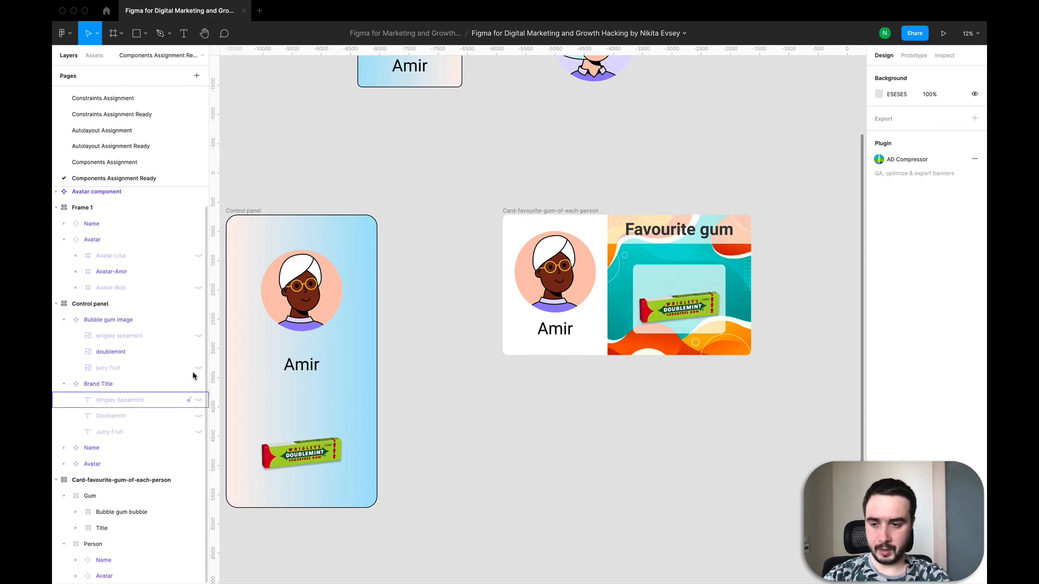
{"action": "left_click", "coordinate": [199, 432]}
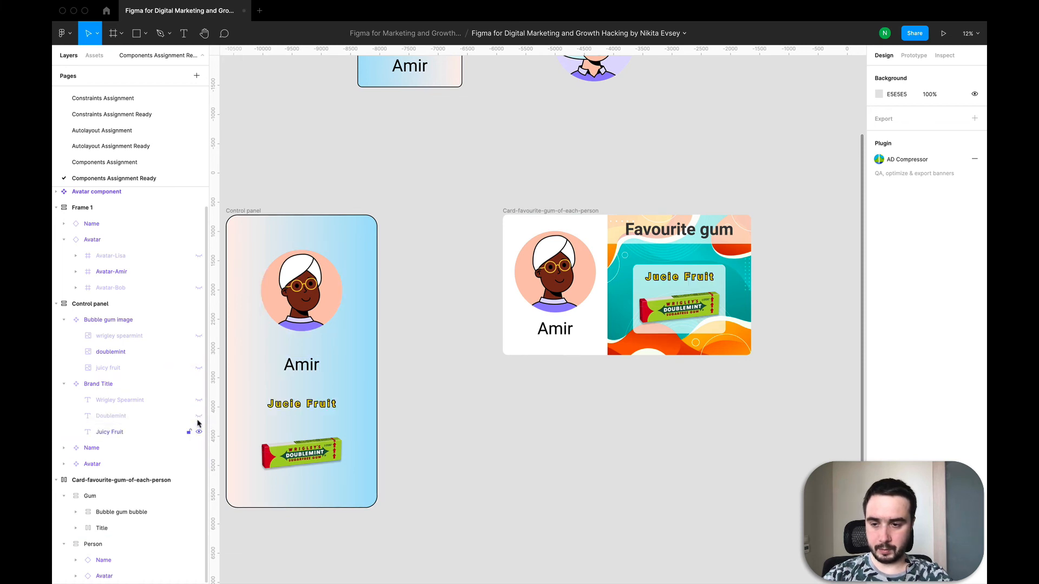
{"action": "left_click", "coordinate": [198, 352]}
{"action": "left_click", "coordinate": [198, 368]}
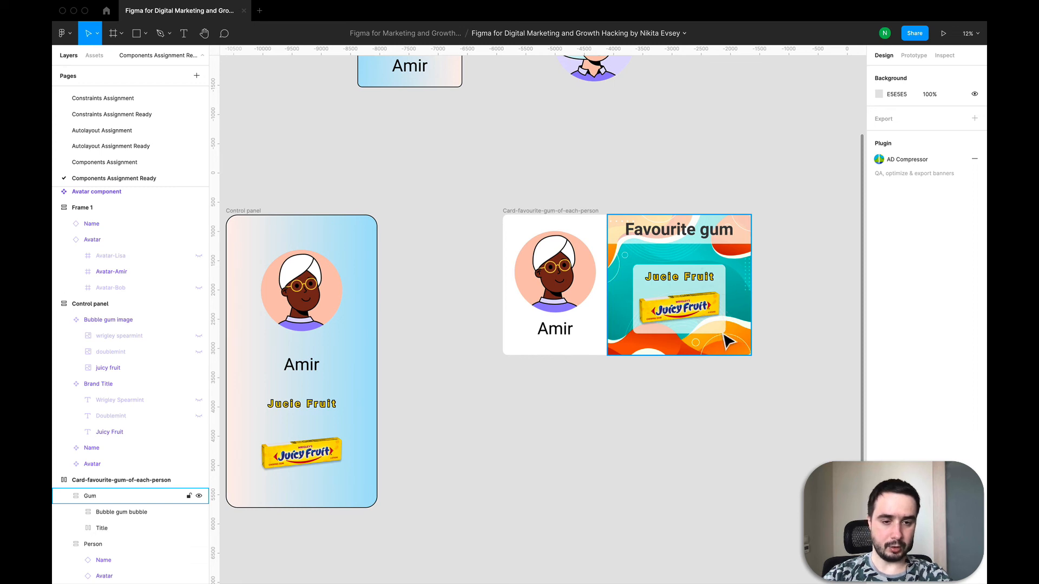
Inspect the card's Gum, Title and Person frames in the layer hierarchy
{"action": "scroll", "coordinate": [727, 341], "scroll_direction": "up", "scroll_amount": 3}
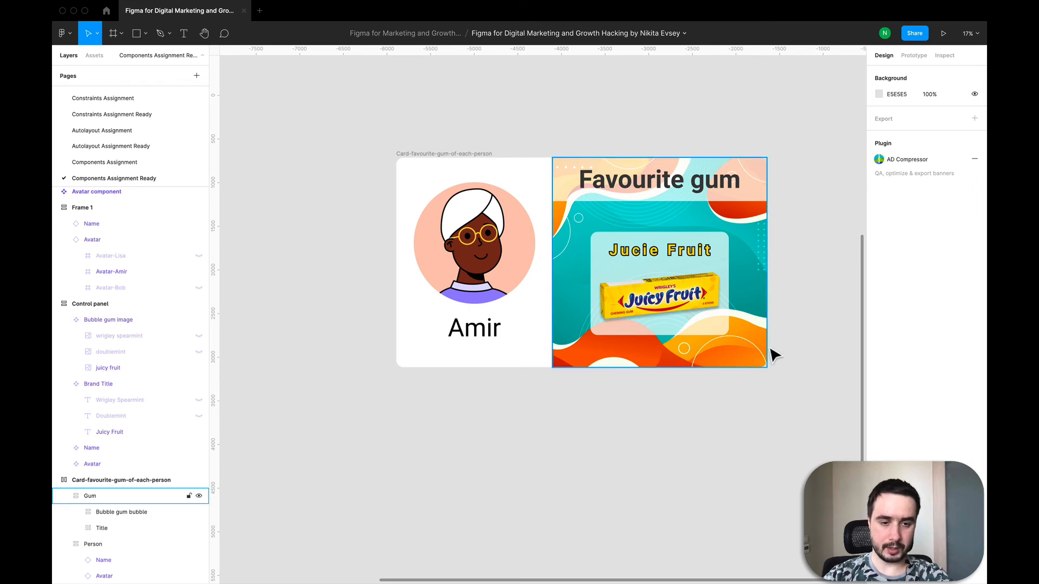
{"action": "scroll", "coordinate": [595, 224], "scroll_direction": "down", "scroll_amount": 3}
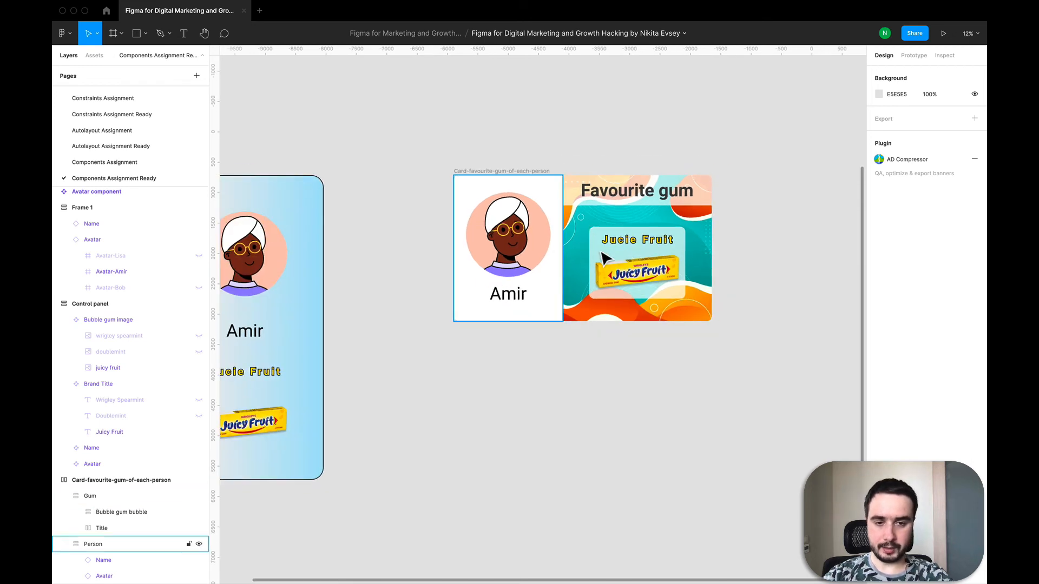
{"action": "left_click", "coordinate": [659, 189]}
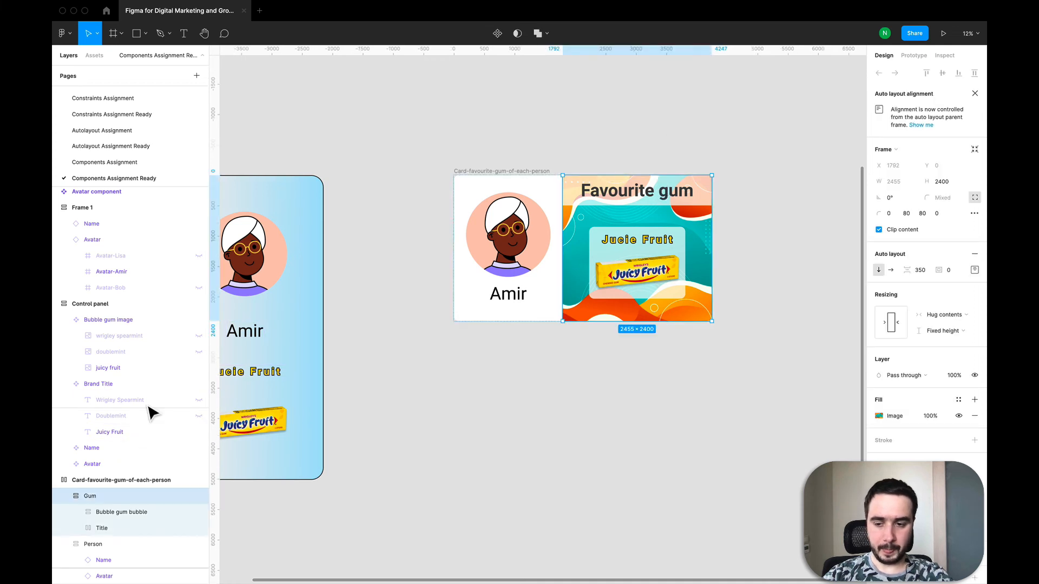
{"action": "left_click", "coordinate": [64, 497]}
{"action": "left_click", "coordinate": [63, 531]}
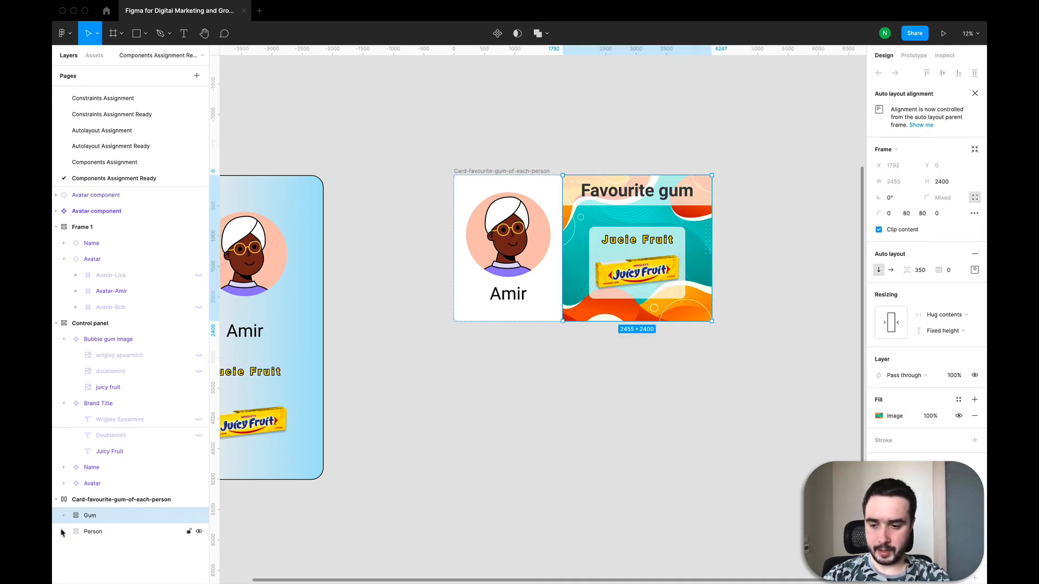
{"action": "left_click", "coordinate": [92, 530]}
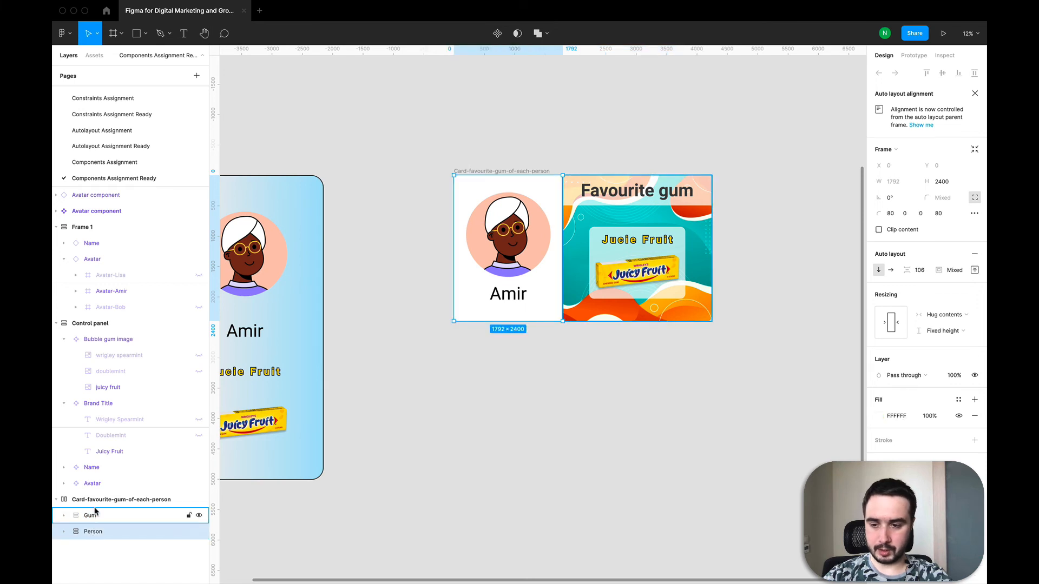
{"action": "left_click", "coordinate": [90, 515]}
{"action": "left_click", "coordinate": [64, 515]}
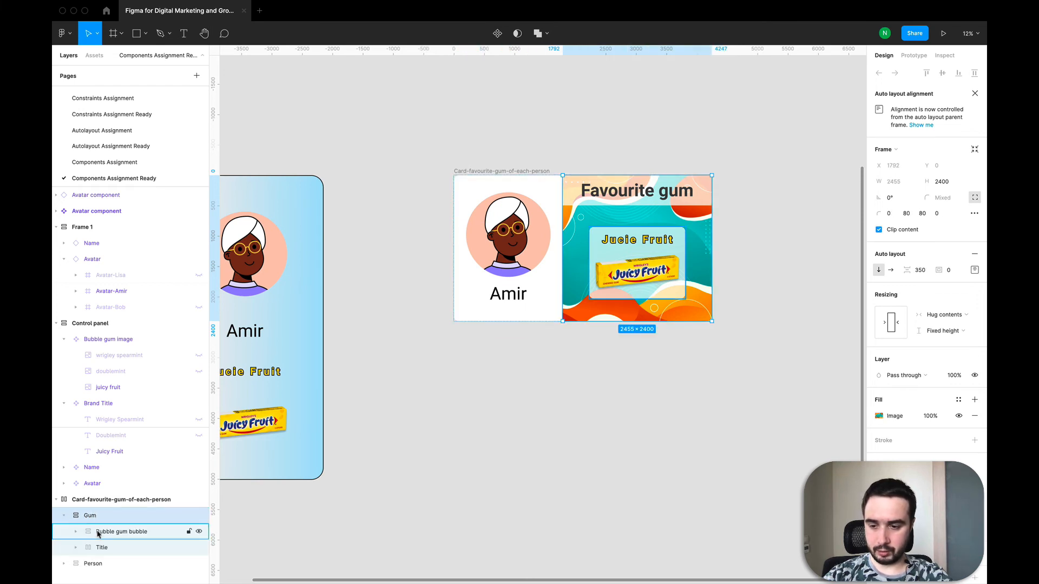
{"action": "left_click", "coordinate": [101, 548]}
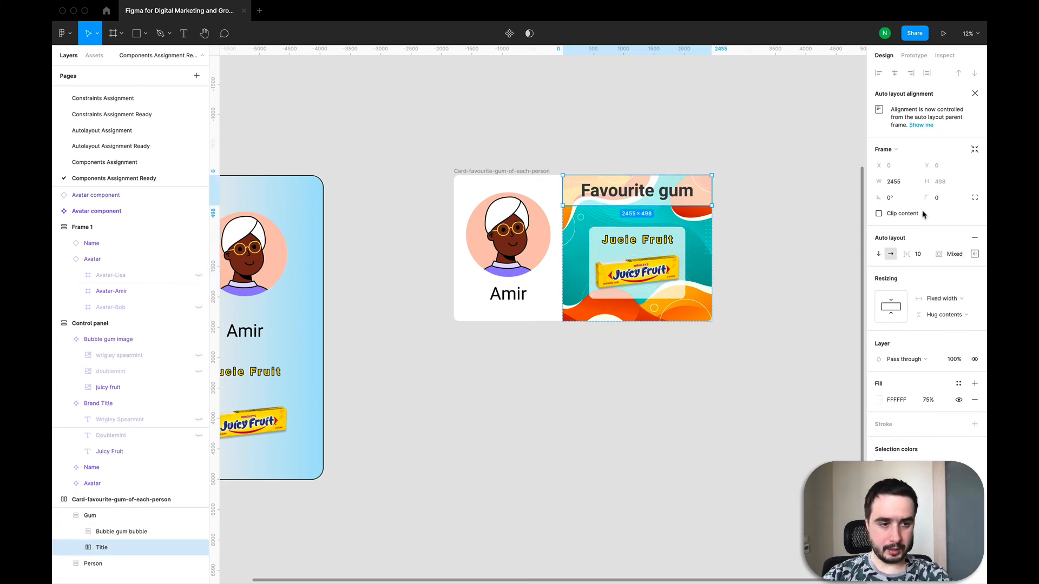
{"action": "left_click", "coordinate": [122, 519]}
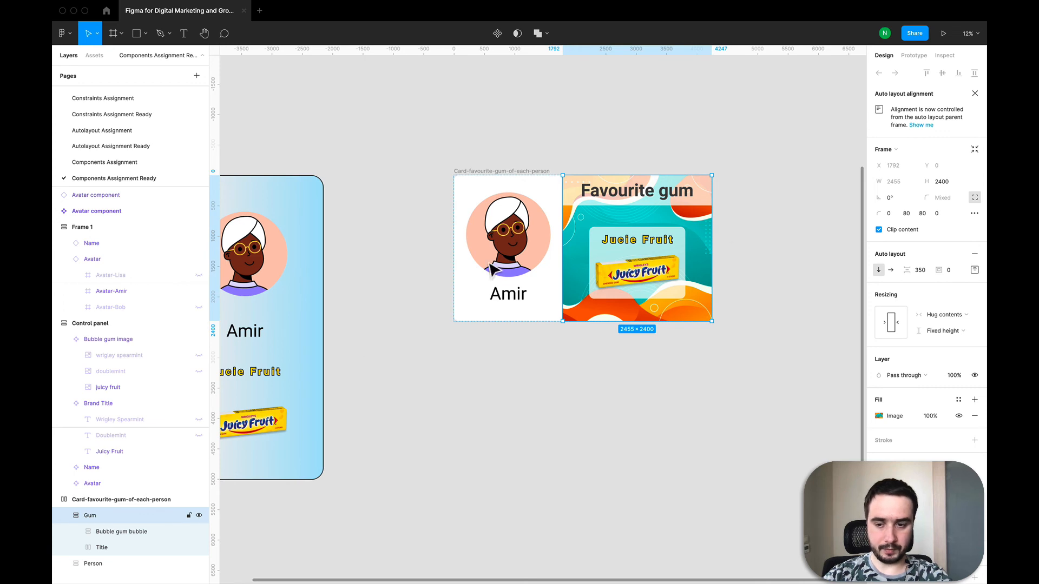
Try the Gum frame's auto layout item spacing at 200, then restore it to 350
{"action": "left_click", "coordinate": [926, 271]}
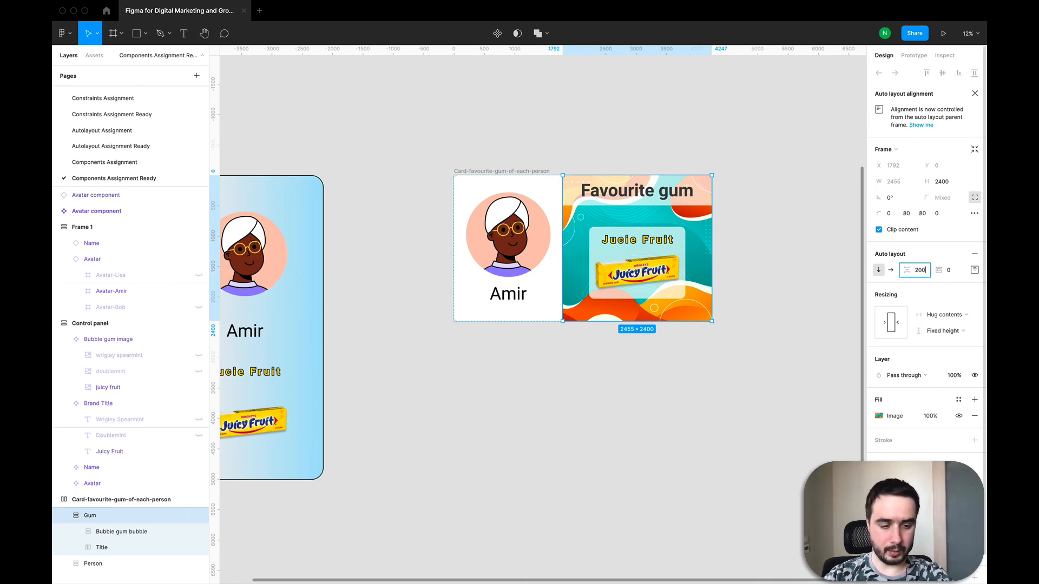
{"action": "key", "text": "Return"}
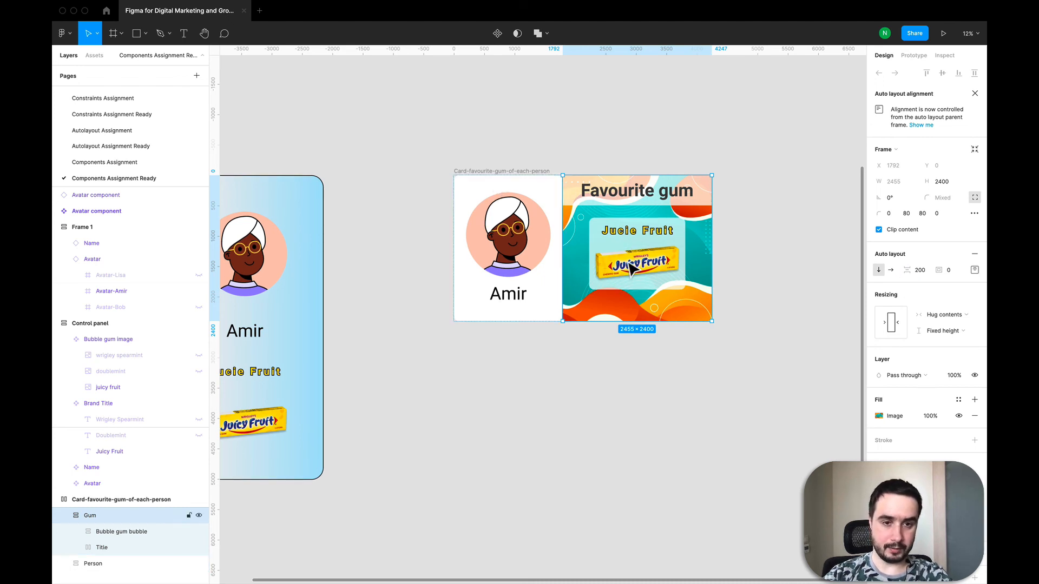
{"action": "left_click", "coordinate": [920, 274]}
{"action": "key", "text": "Return"}
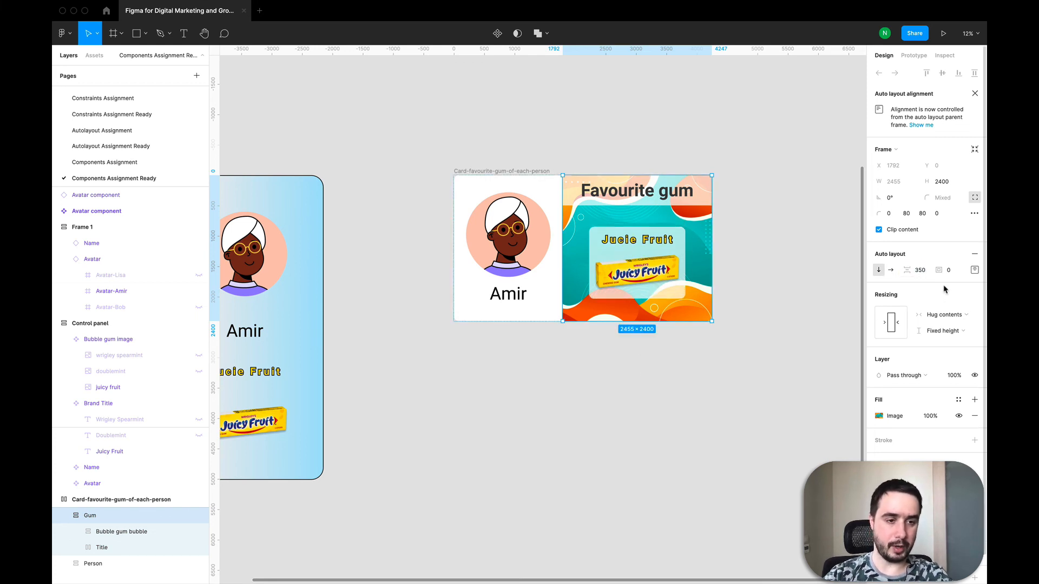
{"action": "left_click", "coordinate": [918, 274]}
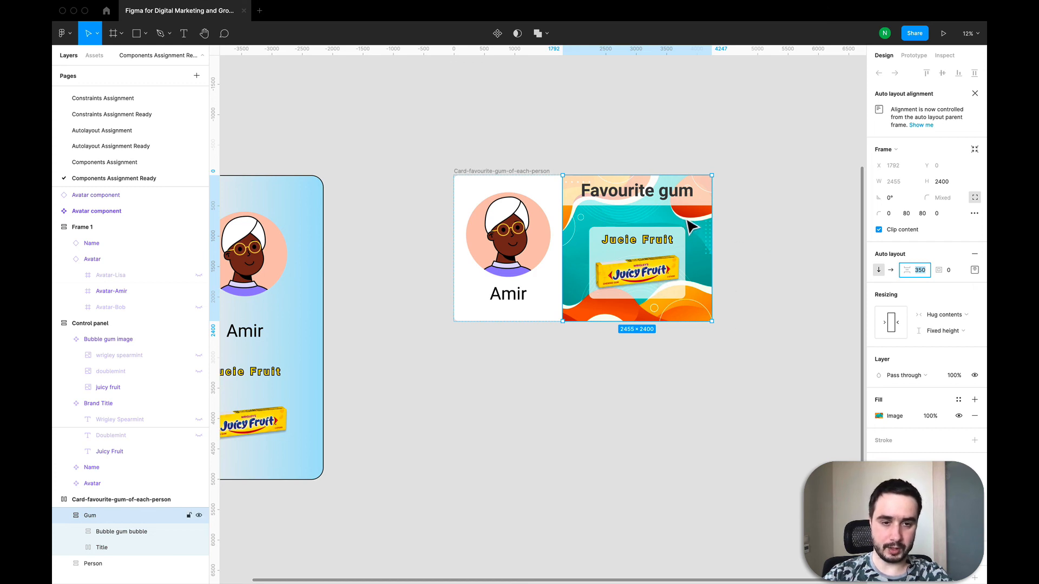
{"action": "left_click", "coordinate": [811, 364]}
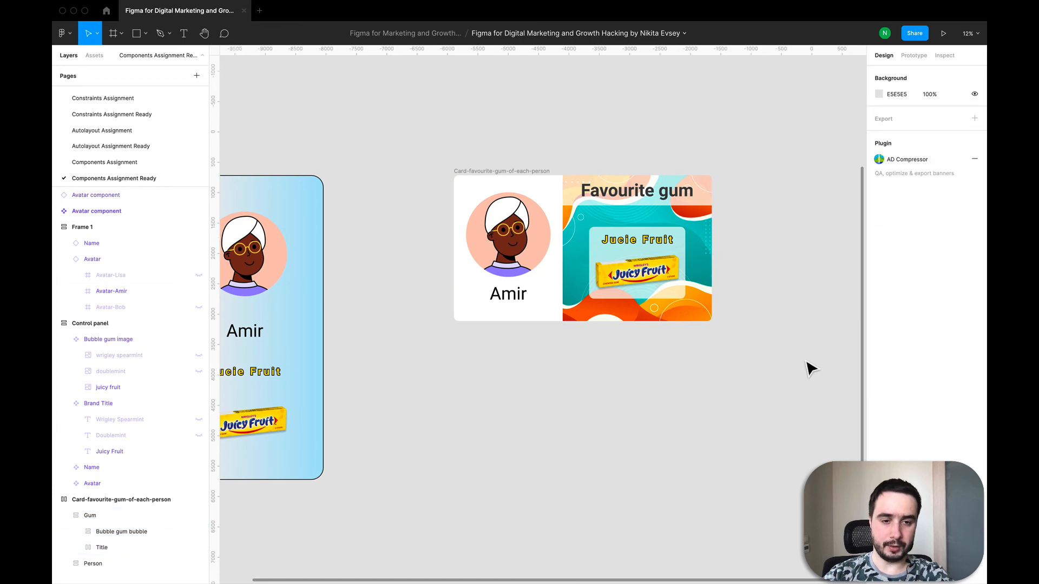
{"action": "scroll", "coordinate": [714, 267], "scroll_direction": "down", "scroll_amount": 5}
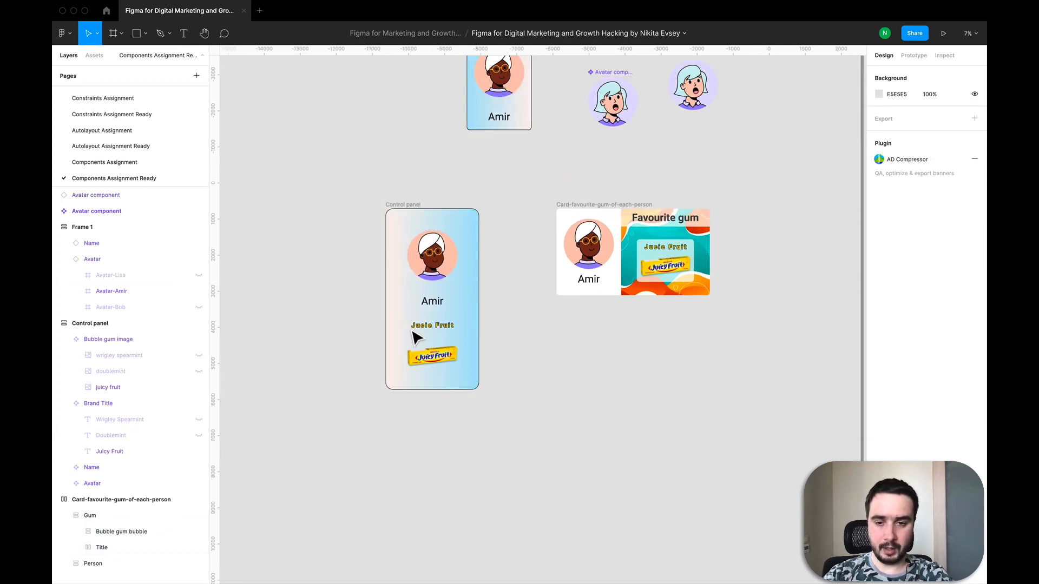
{"action": "scroll", "coordinate": [433, 351], "scroll_direction": "up", "scroll_amount": 3}
{"action": "scroll", "coordinate": [554, 437], "scroll_direction": "down", "scroll_amount": 3}
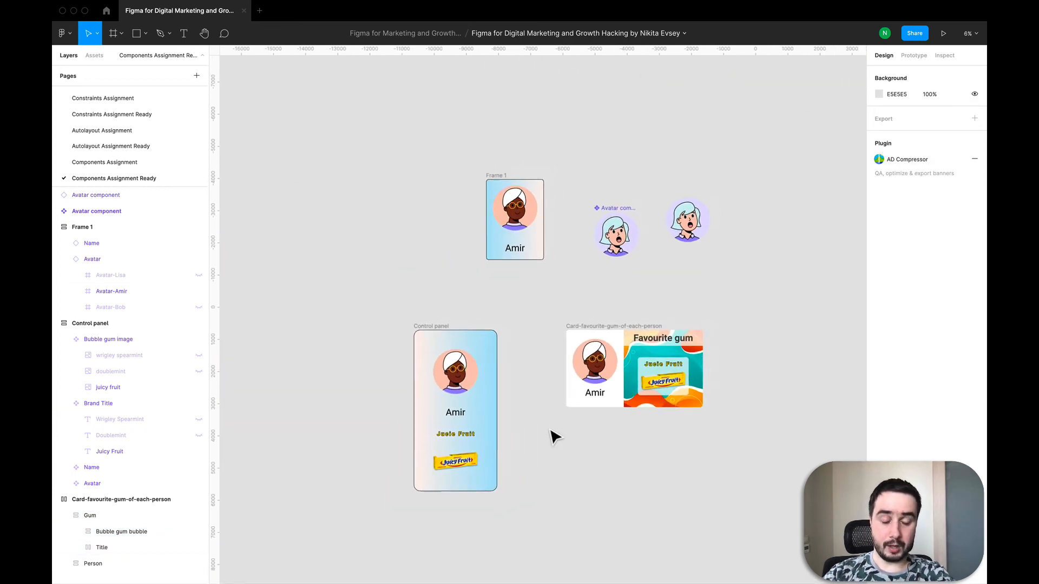